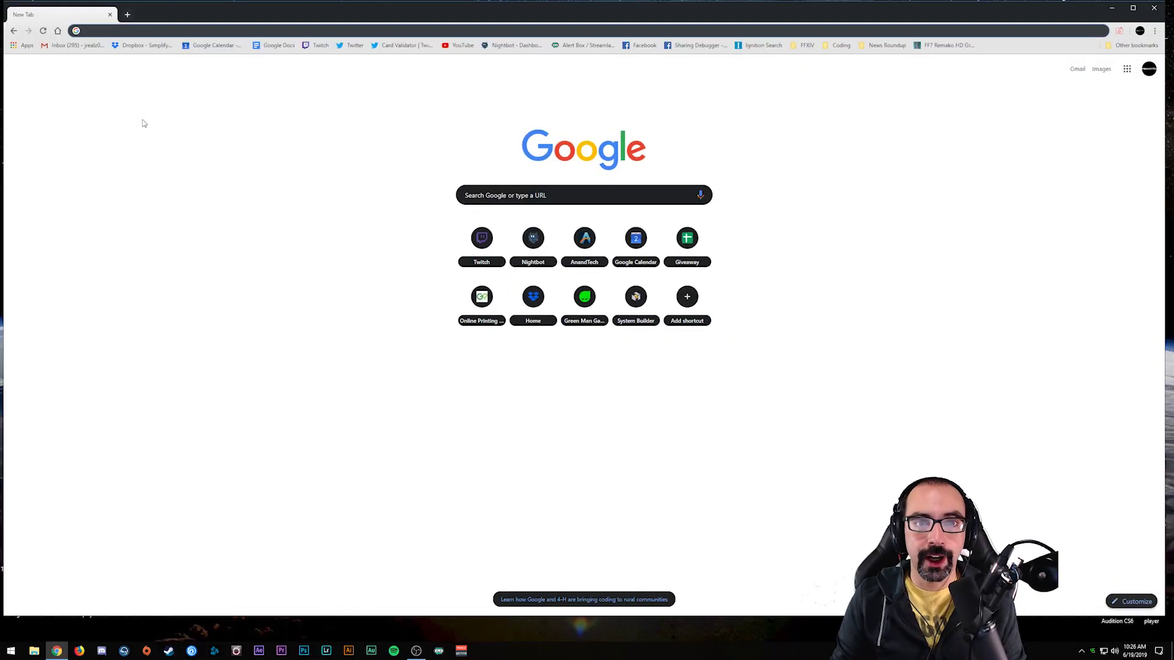
Maximize the Chrome window showing the Google start page to full screen
{"action": "left_click", "coordinate": [1136, 9]}
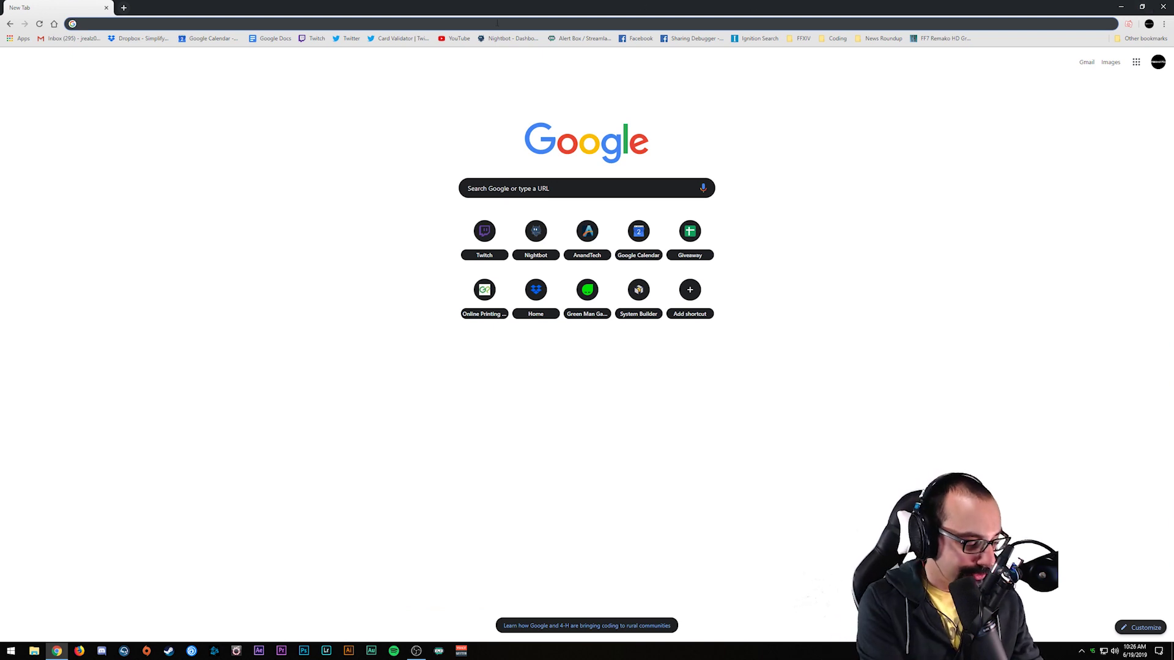
Search windirstat and download windirstat1_1_2_setup.exe from the SourceForge mirror on the Downloads page
{"action": "type", "text": "windirstat"}
{"action": "key", "text": "Return"}
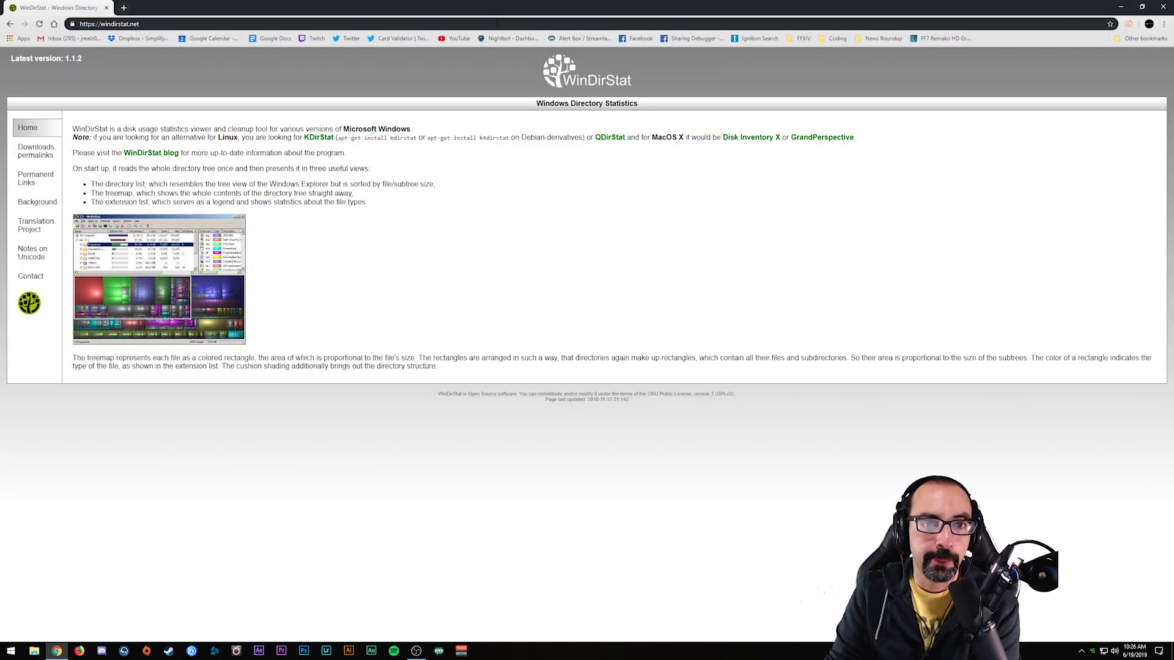
{"action": "left_click", "coordinate": [38, 160]}
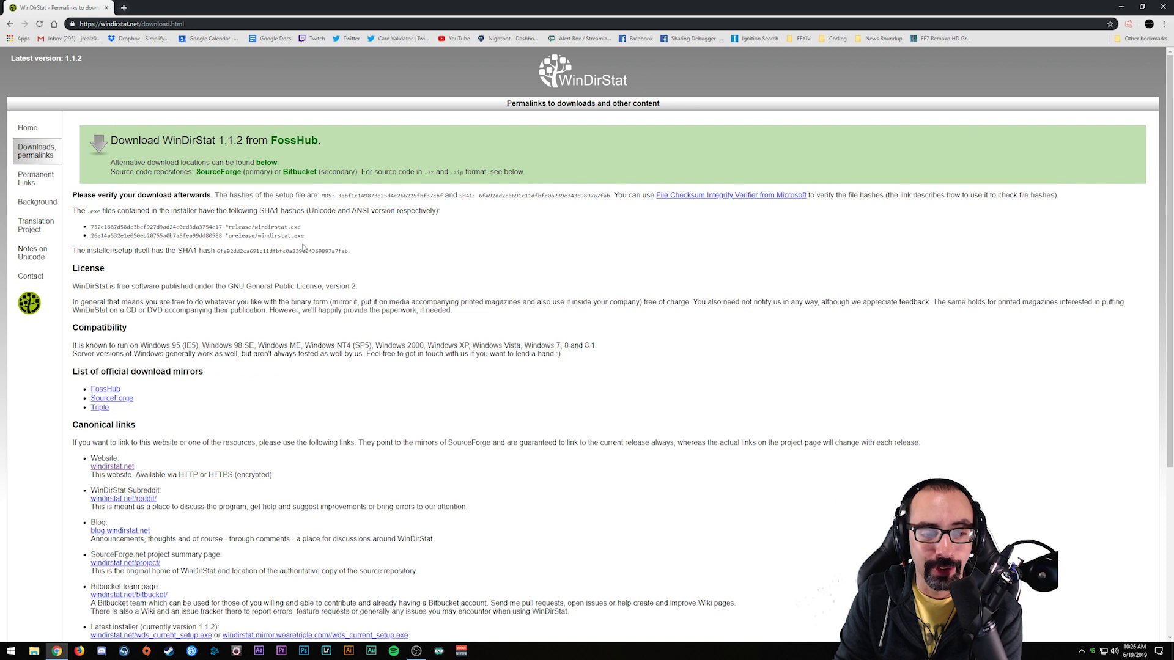
{"action": "left_click", "coordinate": [114, 399]}
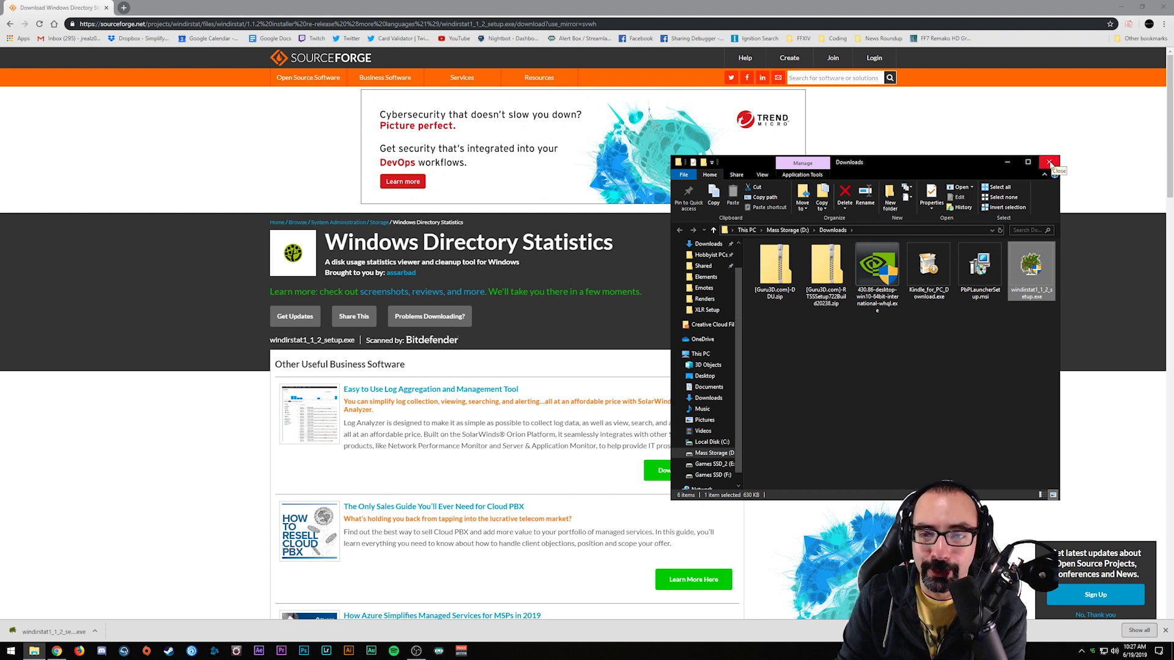
Run windirstat1_1_2_setup.exe, advance two pages, cancel it, and move the Maintenance window aside
{"action": "double_click", "coordinate": [1039, 271]}
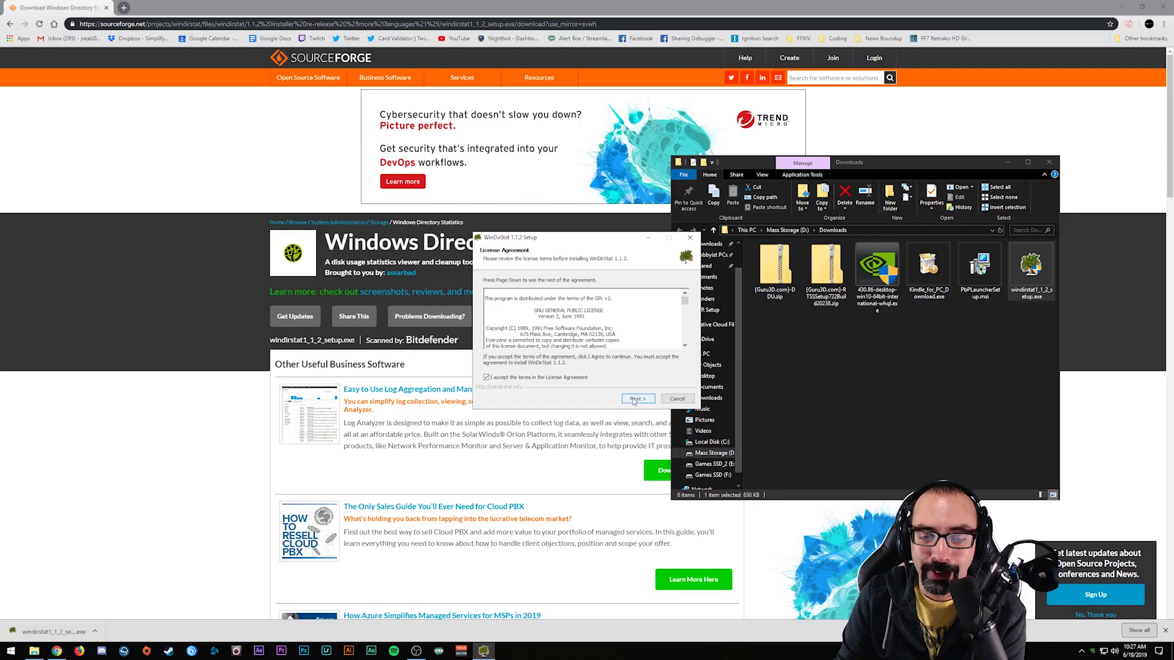
{"action": "left_click", "coordinate": [636, 400]}
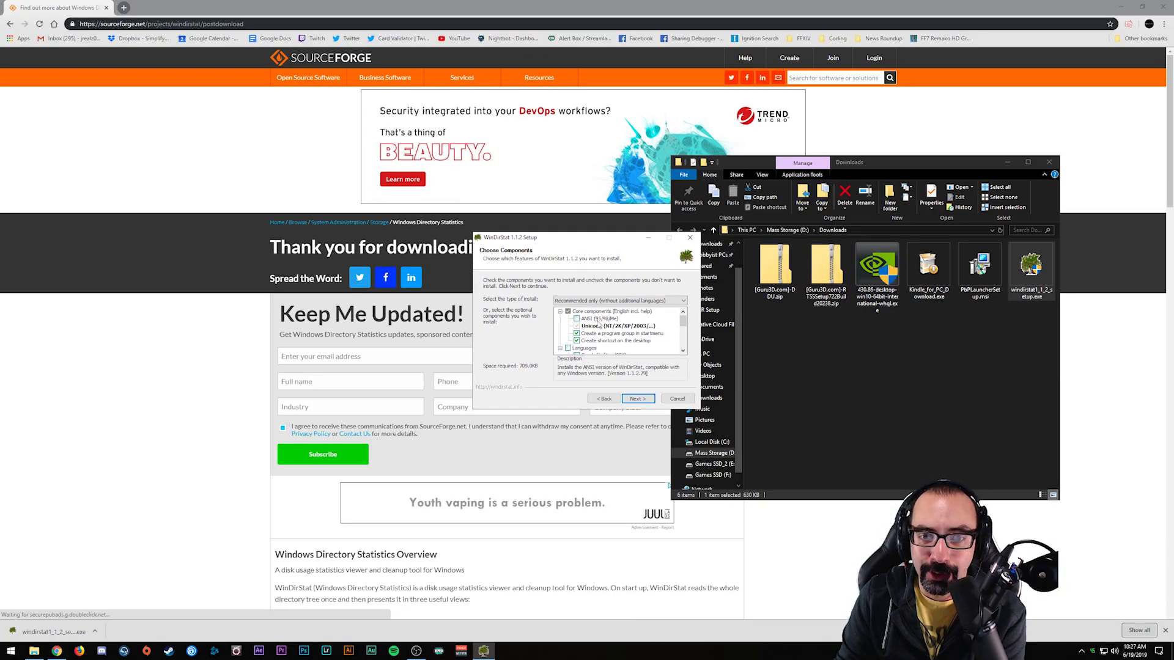
{"action": "scroll", "coordinate": [604, 322], "scroll_direction": "down", "scroll_amount": 4}
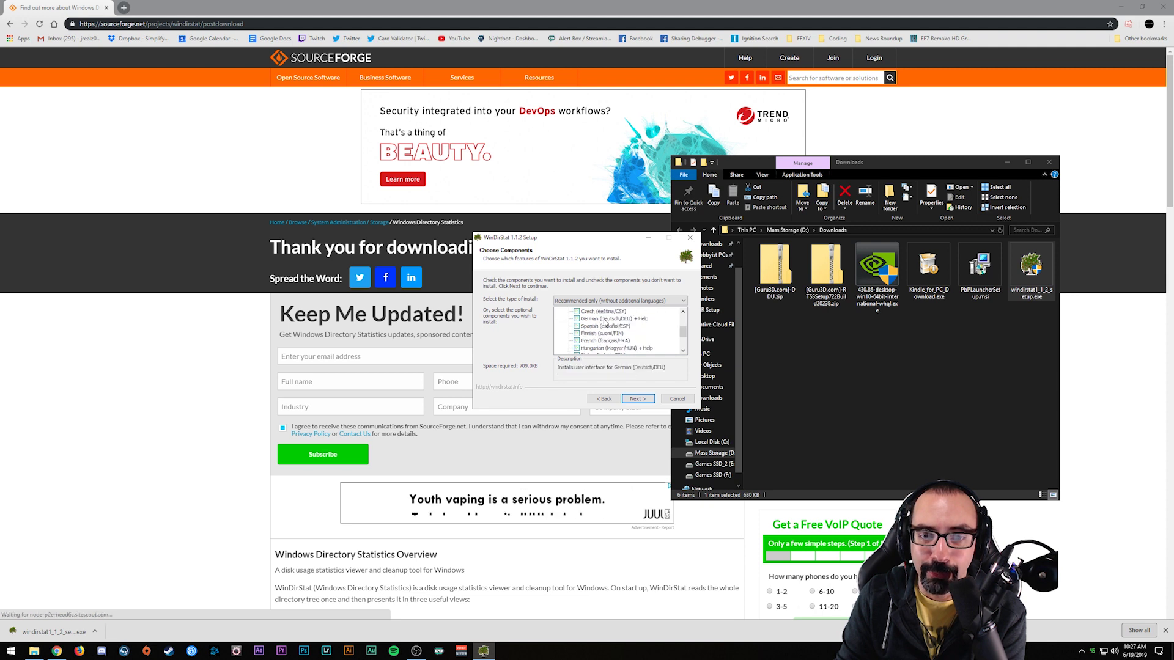
{"action": "scroll", "coordinate": [604, 322], "scroll_direction": "up", "scroll_amount": 1}
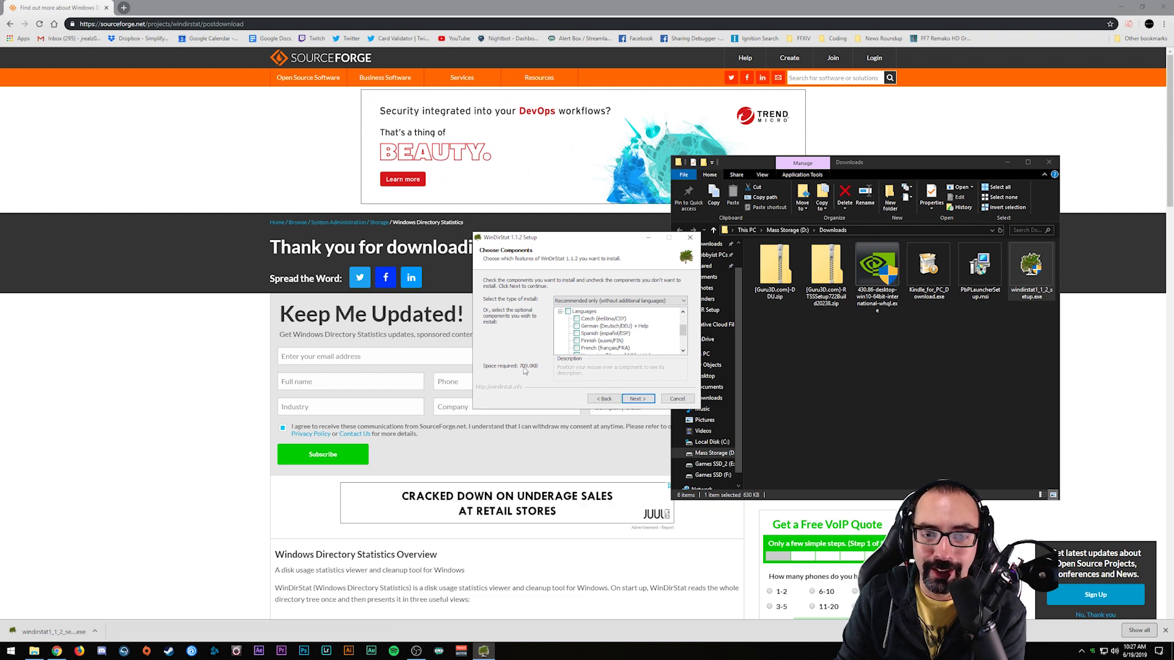
{"action": "left_click", "coordinate": [636, 399]}
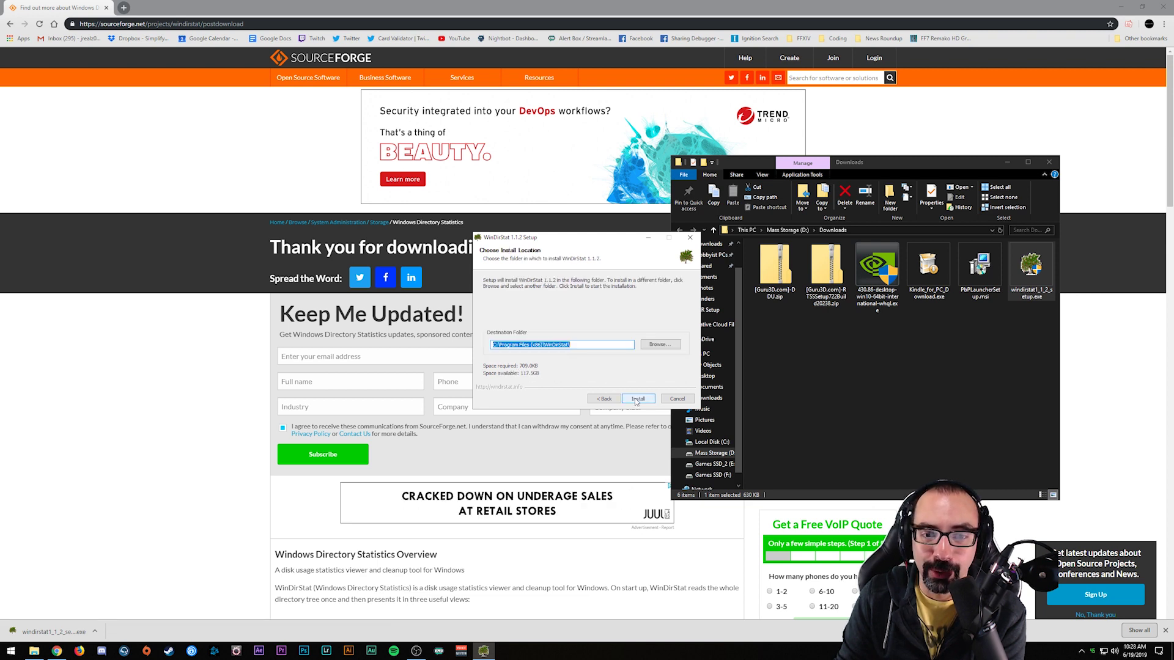
{"action": "left_click", "coordinate": [679, 400]}
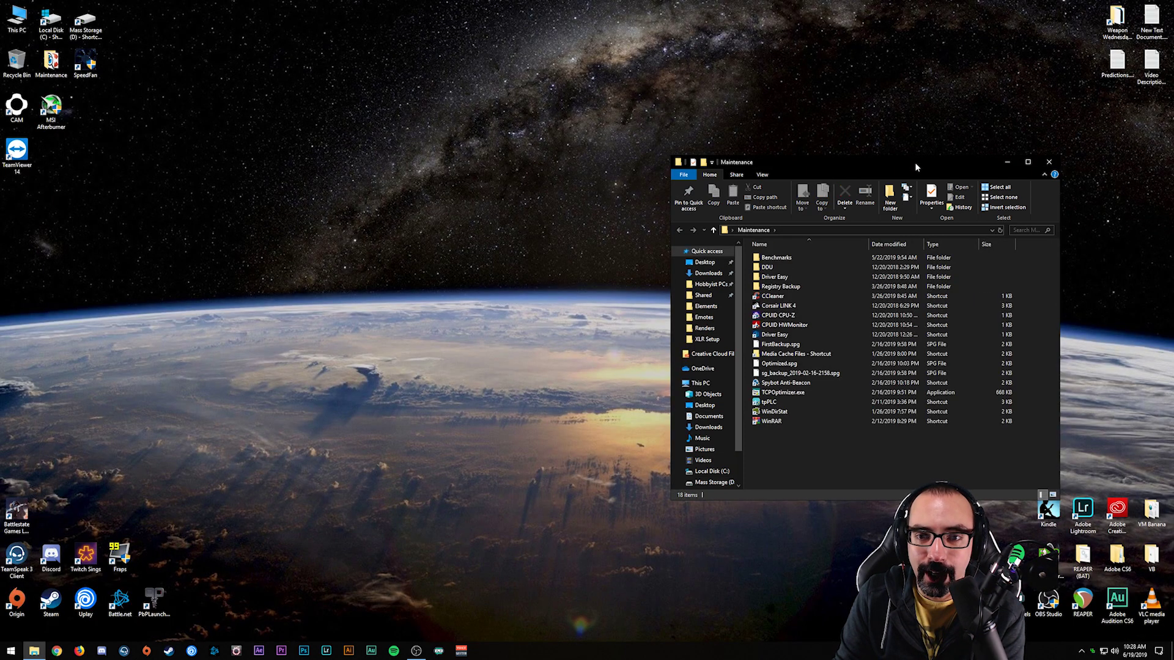
{"action": "left_click_drag", "start_coordinate": [915, 163], "coordinate": [383, 26]}
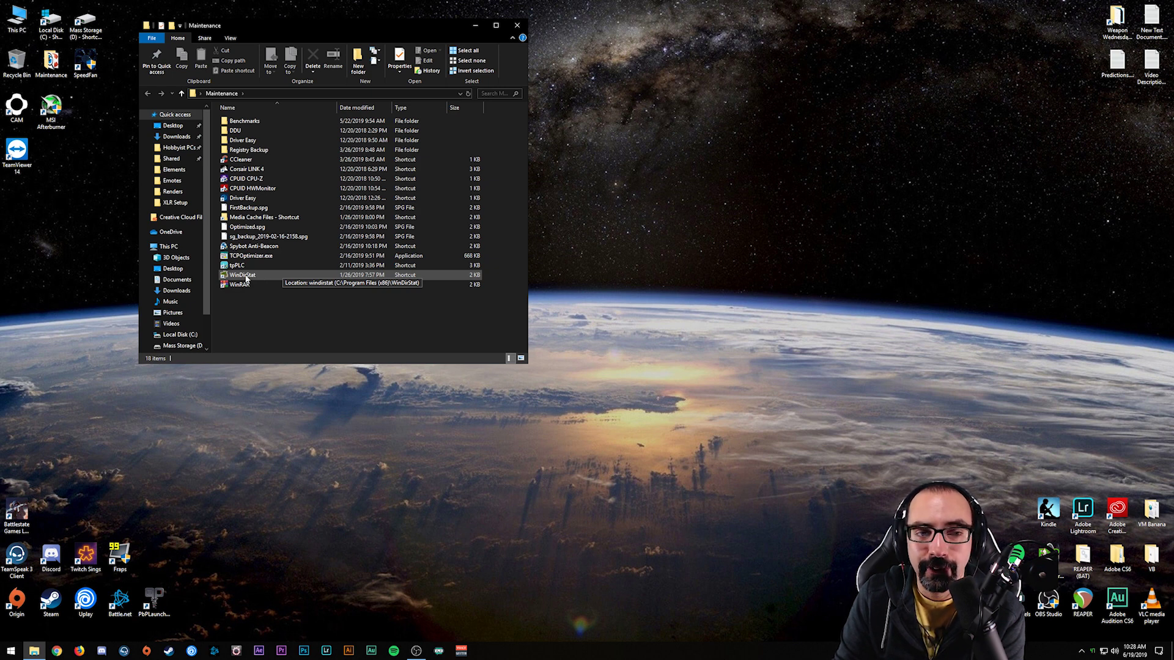
Launch WinDirStat from its shortcut in the Maintenance folder
{"action": "double_click", "coordinate": [246, 276]}
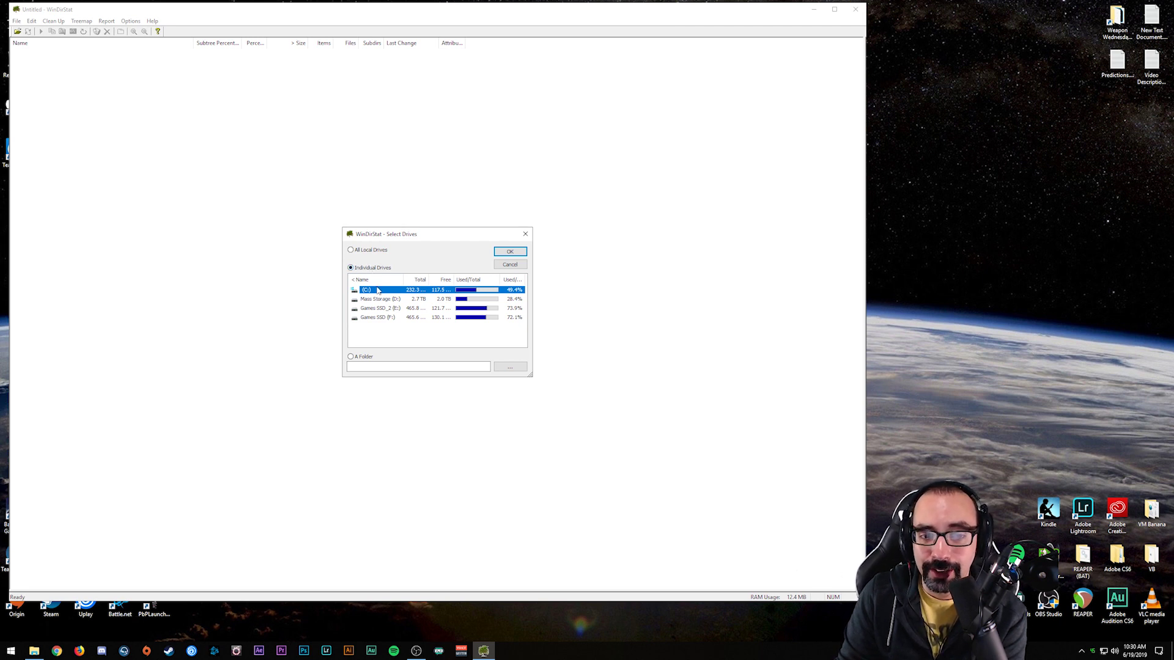
Choose Individual Drives, select only (C:), and start the scan
{"action": "mouse_move", "coordinate": [378, 291]}
{"action": "left_mouse_down"}
{"action": "mouse_move", "coordinate": [383, 321]}
{"action": "mouse_move", "coordinate": [384, 291]}
{"action": "left_mouse_up"}
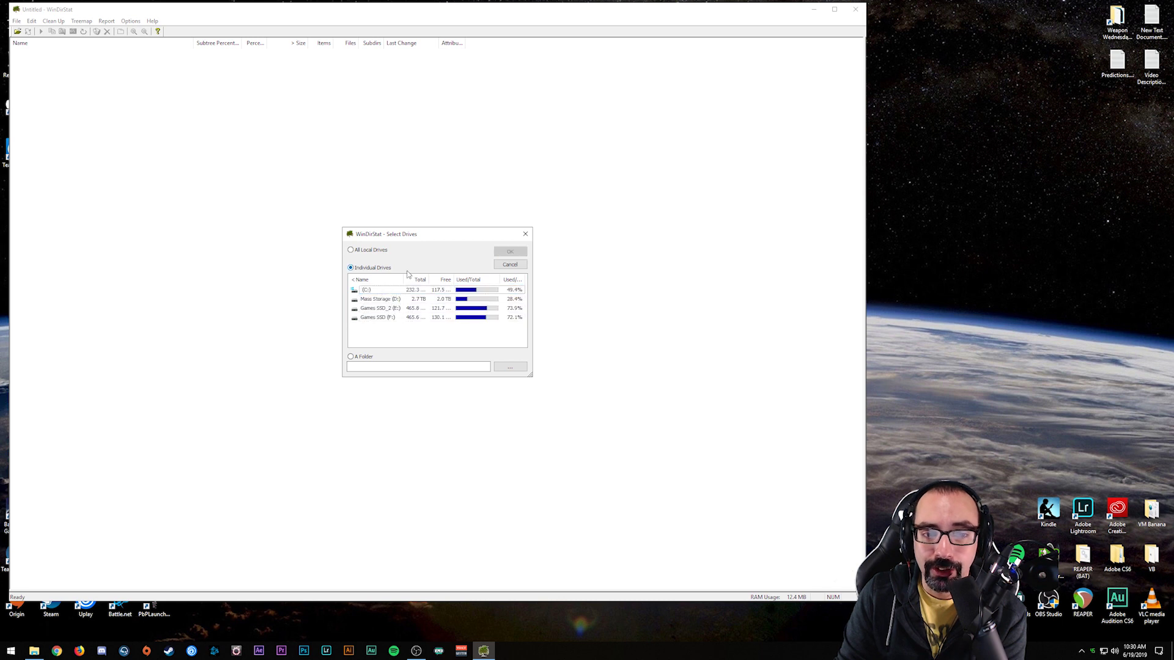
{"action": "left_click", "coordinate": [378, 291]}
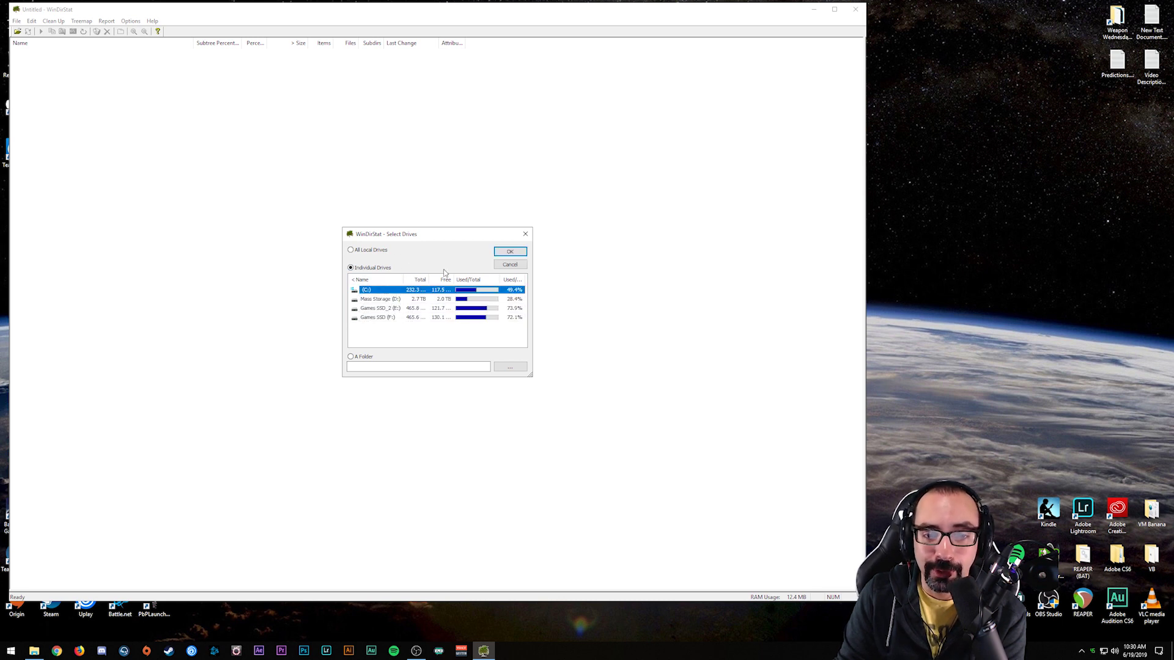
{"action": "left_click", "coordinate": [514, 253]}
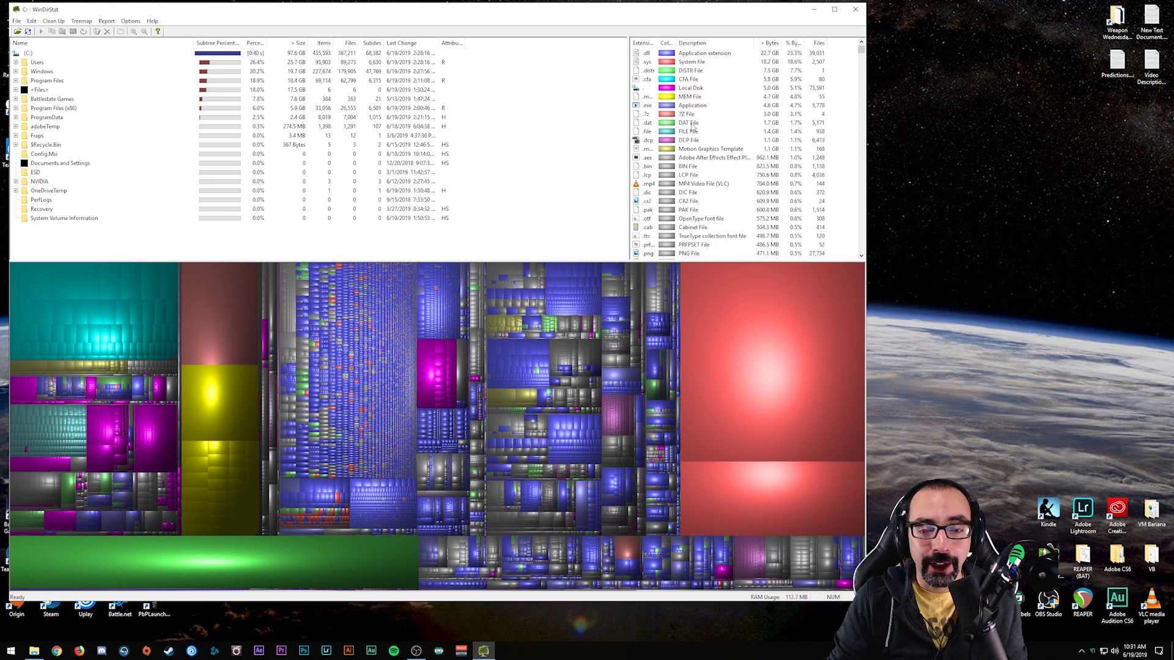
Identify the large red treemap block as the hiberfil.sys file, then switch to Chrome
{"action": "left_click", "coordinate": [764, 358]}
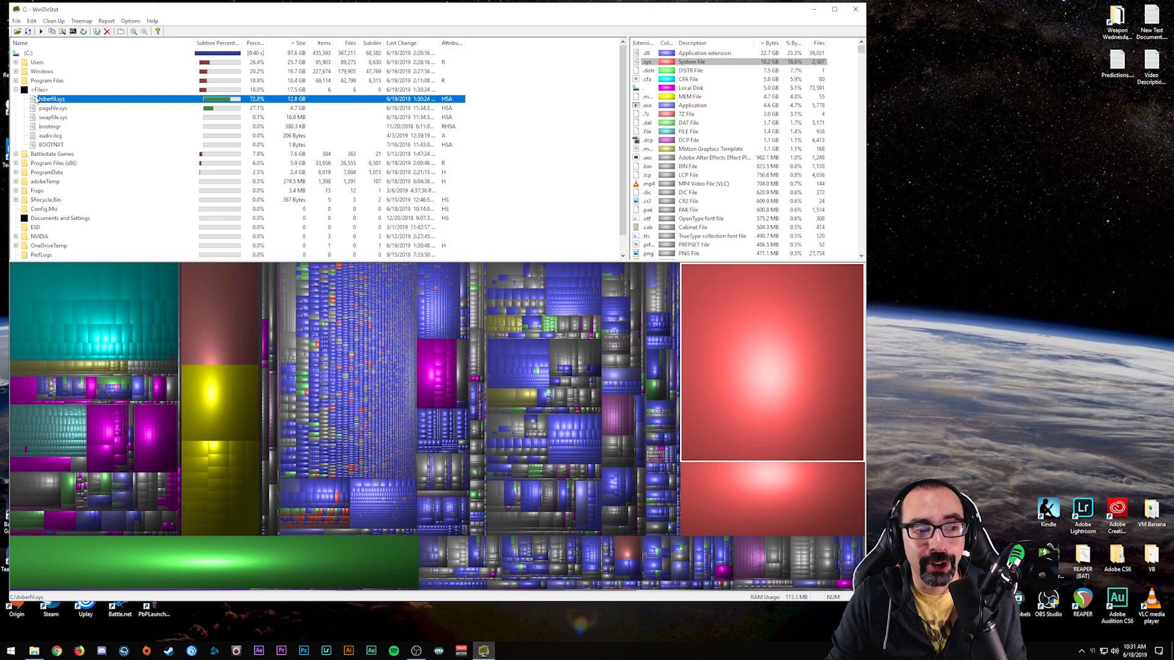
{"action": "key", "text": "super+2"}
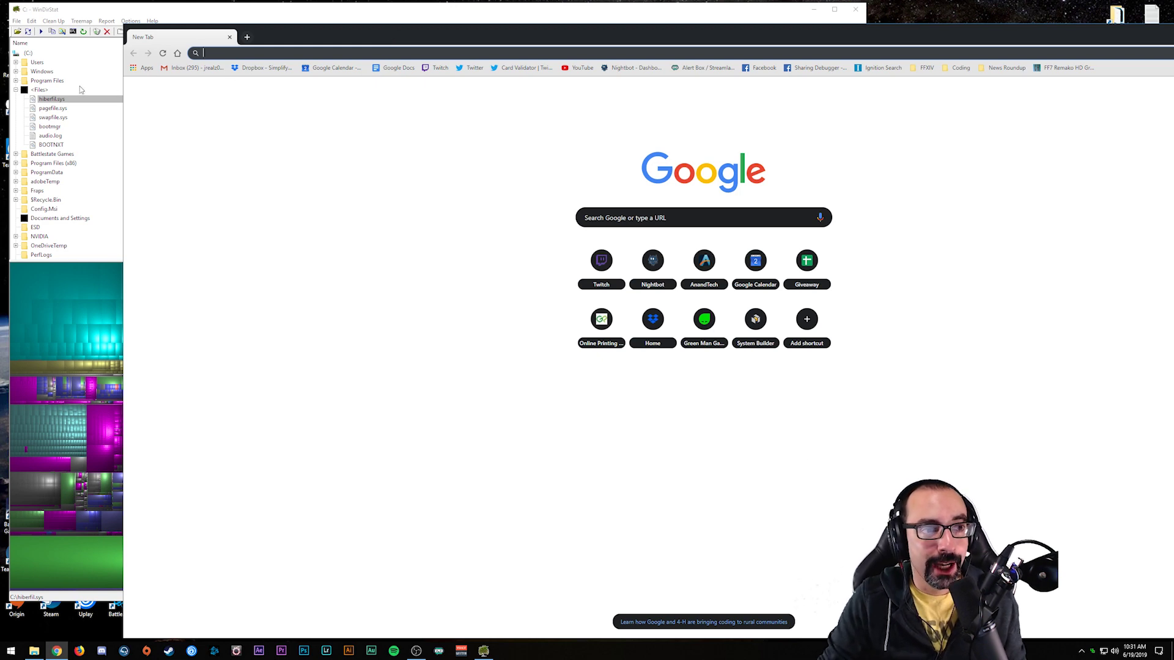
Copy the file name hiberfil.sys from its Properties dialog
{"action": "right_click", "coordinate": [67, 101]}
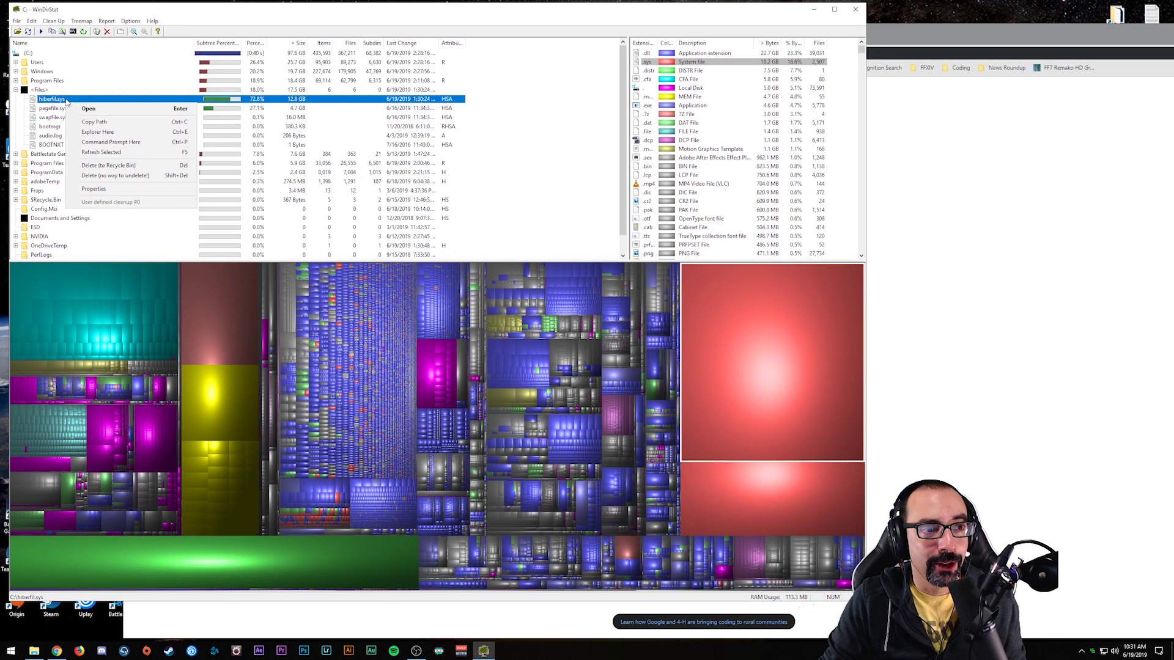
{"action": "left_click", "coordinate": [94, 189]}
{"action": "left_click_drag", "start_coordinate": [180, 226], "coordinate": [140, 229]}
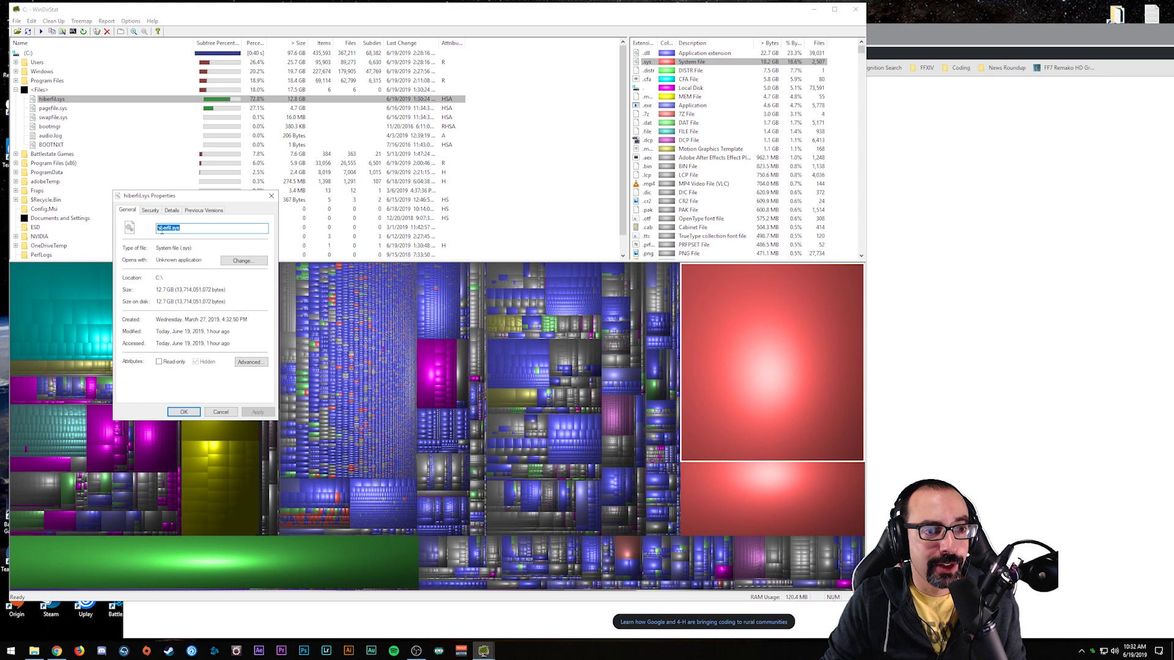
{"action": "right_click", "coordinate": [160, 226]}
{"action": "left_click", "coordinate": [180, 258]}
Google hiberfil.sys, open the How-To Geek article, then return to WinDirStat and close Properties
{"action": "key", "text": "super+2"}
{"action": "right_click", "coordinate": [659, 220]}
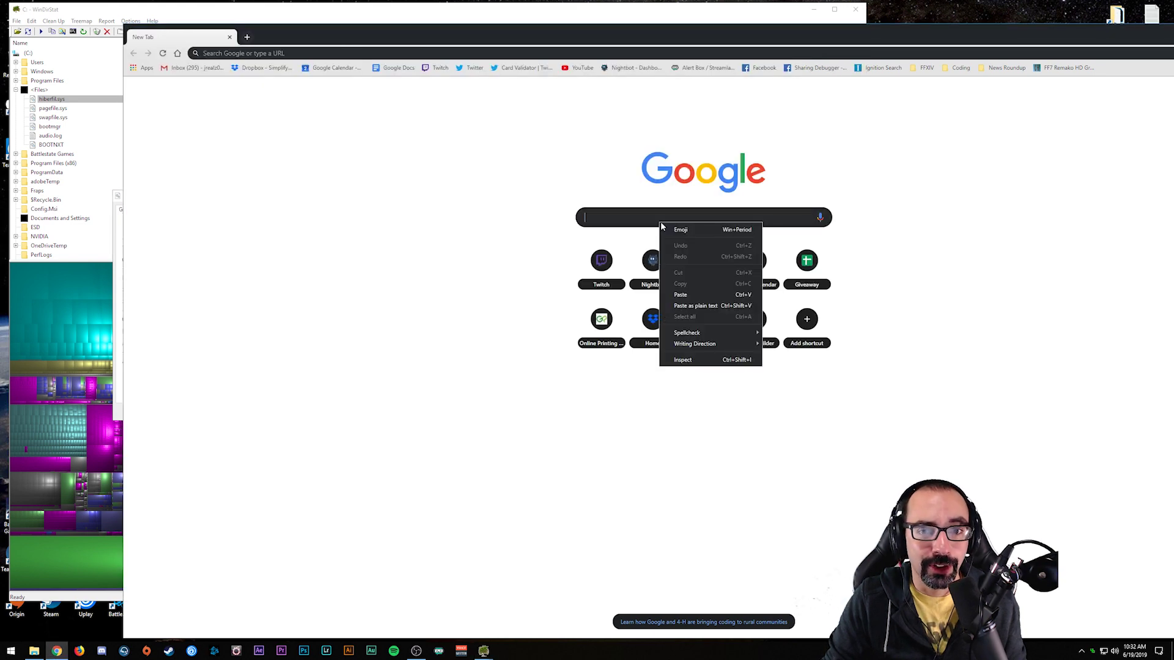
{"action": "left_click", "coordinate": [737, 294]}
{"action": "key", "text": "Return"}
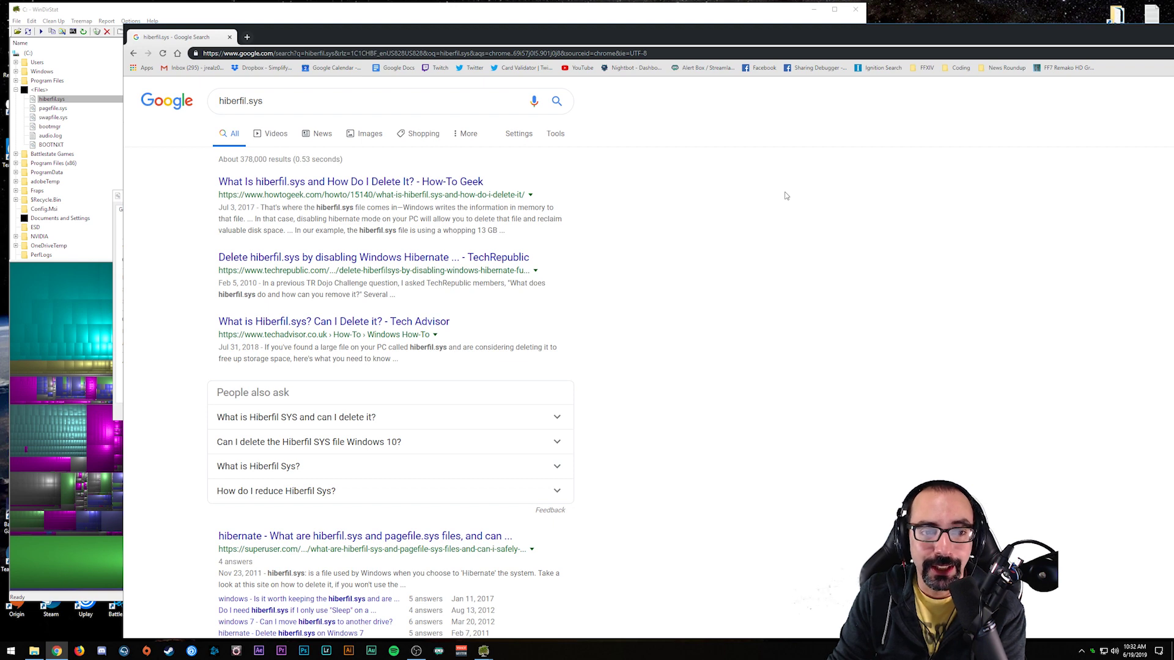
{"action": "left_click", "coordinate": [350, 182]}
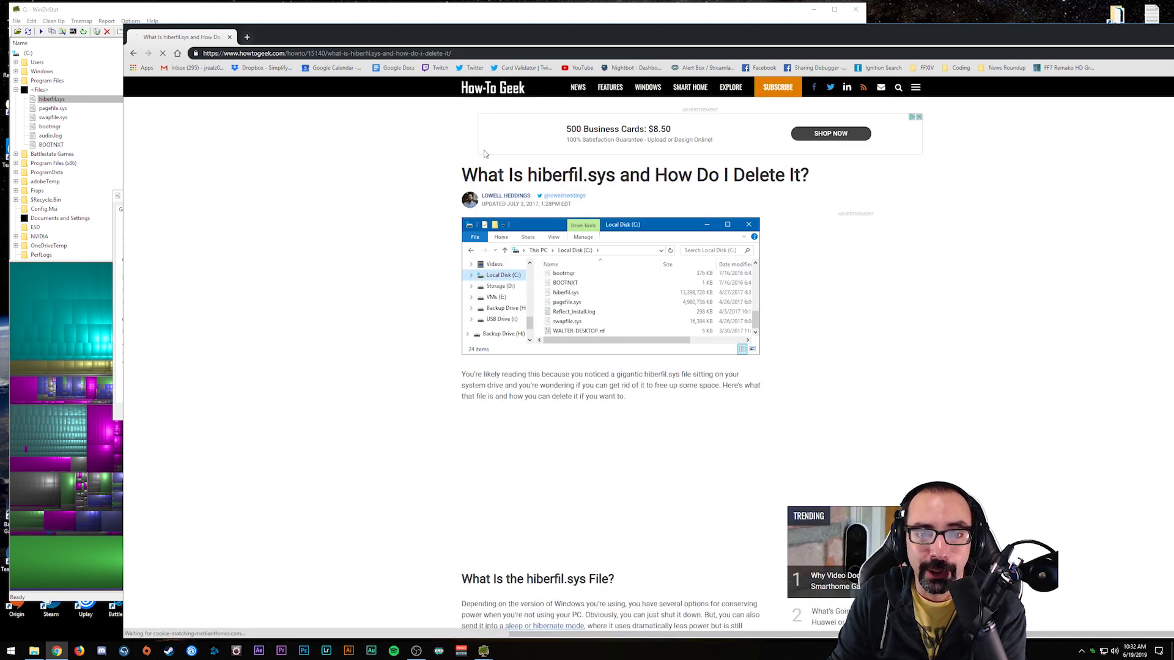
{"action": "left_click_drag", "start_coordinate": [501, 37], "coordinate": [349, 25]}
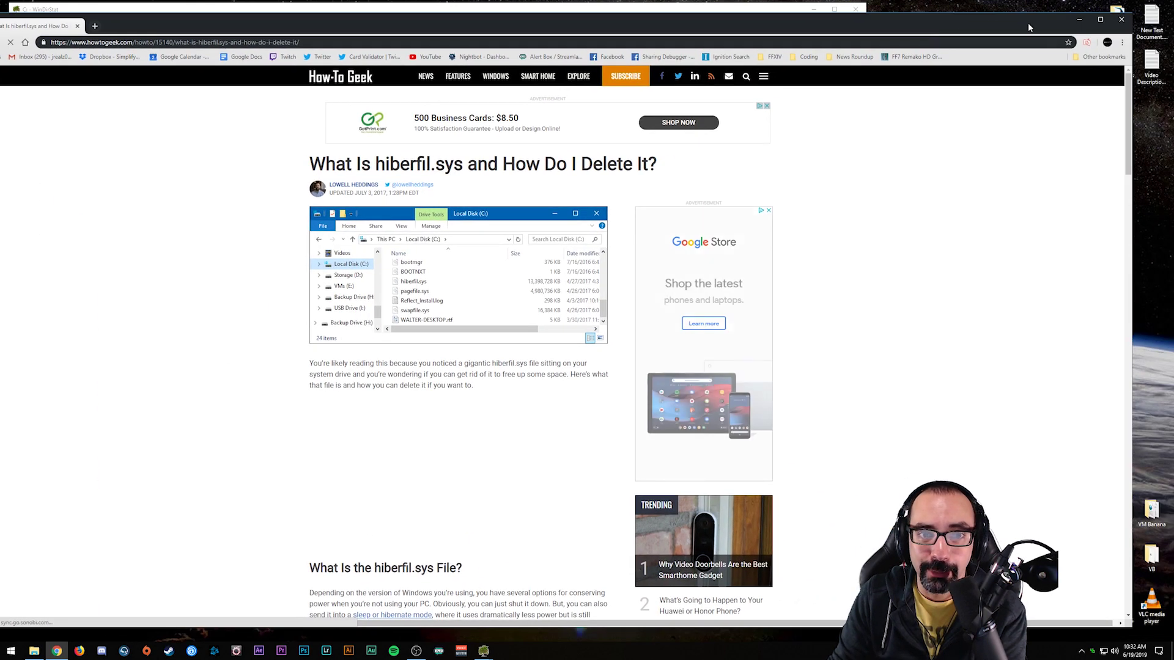
{"action": "left_click", "coordinate": [1079, 19]}
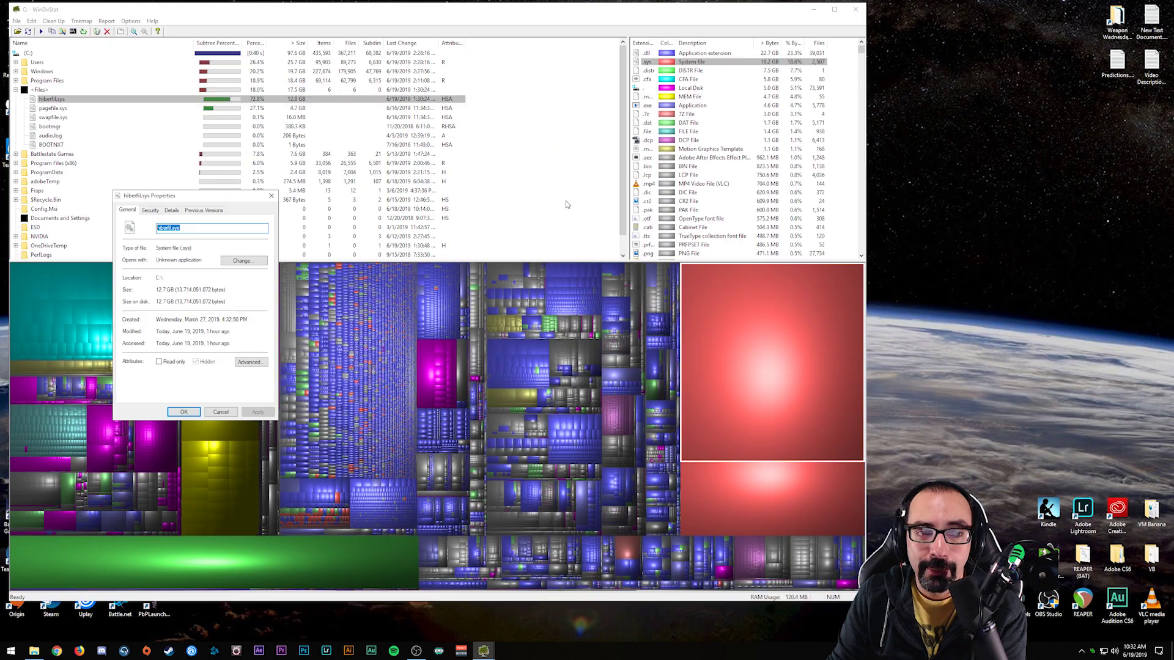
{"action": "left_click", "coordinate": [272, 195]}
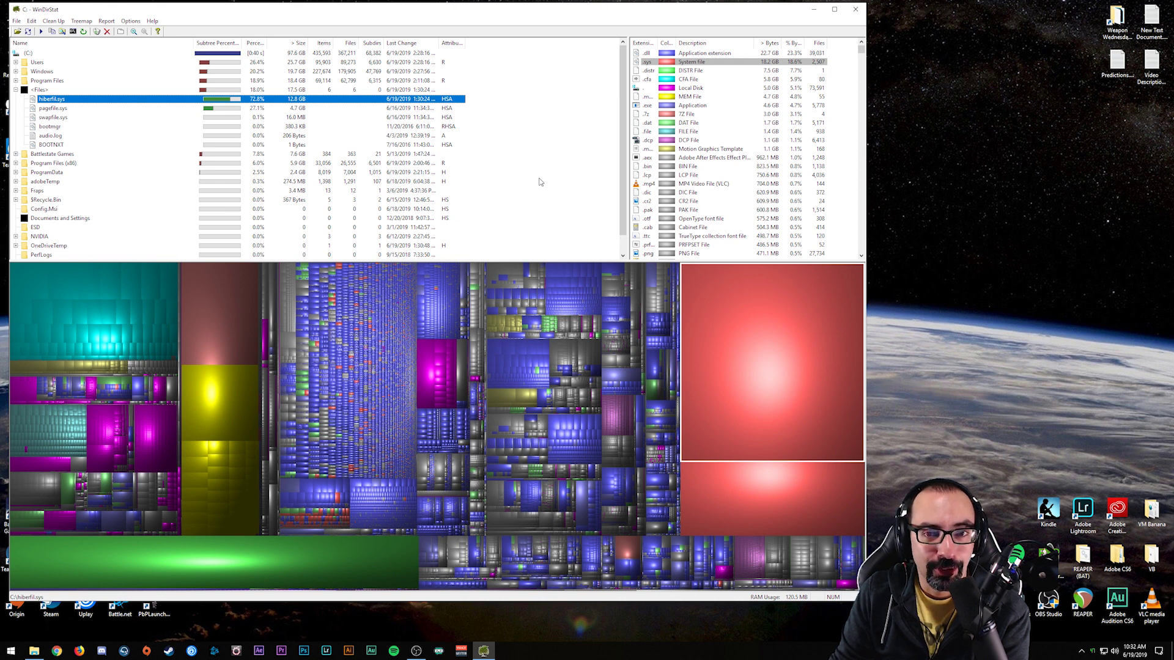
Toggle the <Files> and Program Files (x86) groups, then select Users (25.7 GB, 26.4%)
{"action": "left_click", "coordinate": [16, 90]}
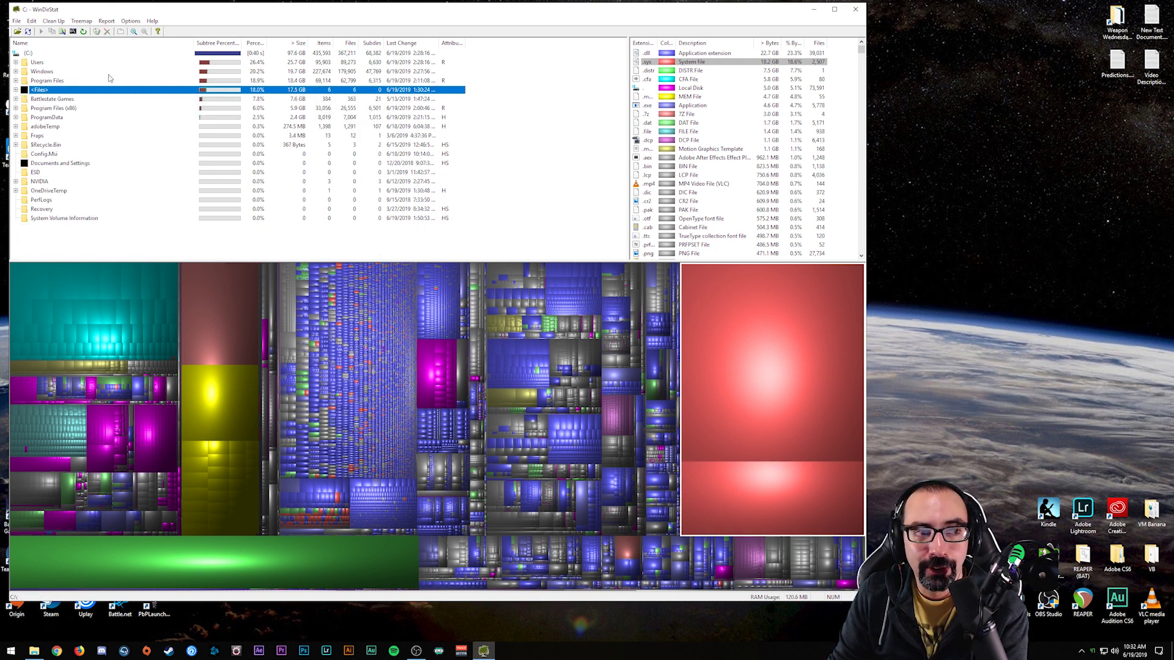
{"action": "left_click", "coordinate": [16, 90]}
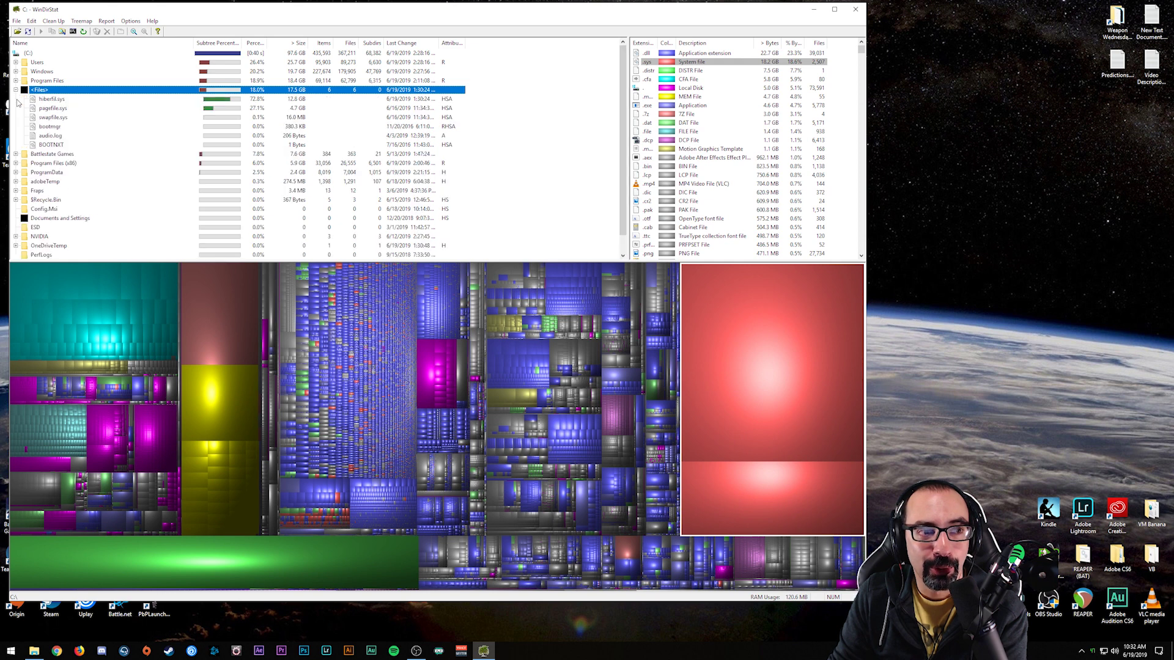
{"action": "left_click", "coordinate": [15, 90]}
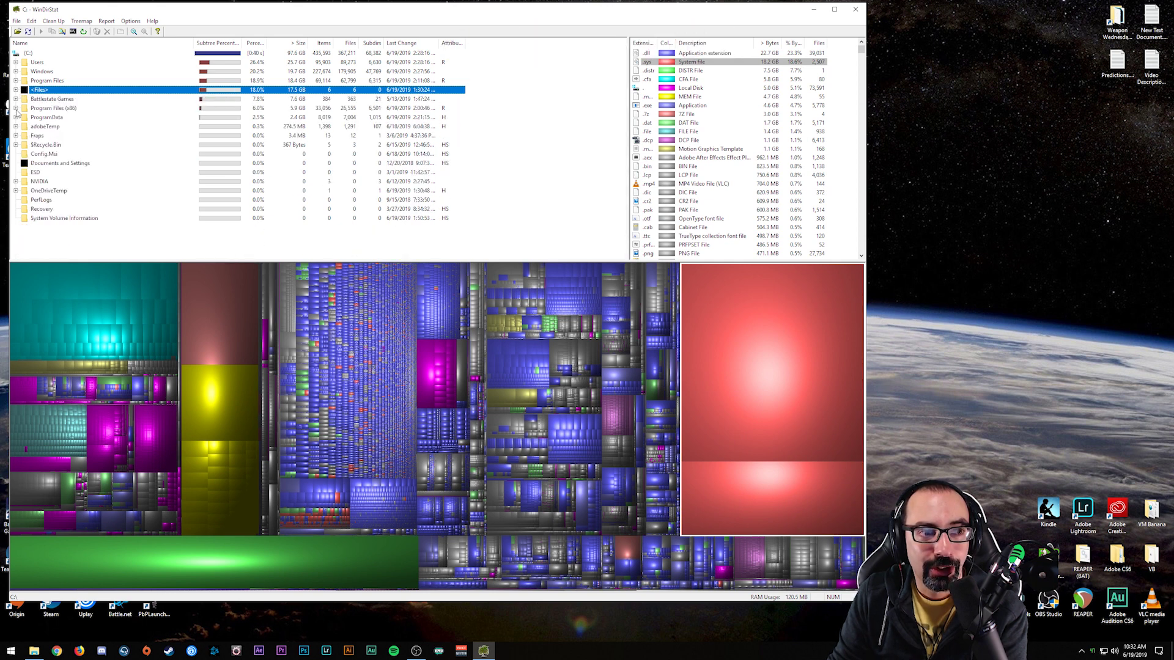
{"action": "left_click", "coordinate": [16, 108]}
{"action": "left_click", "coordinate": [16, 109]}
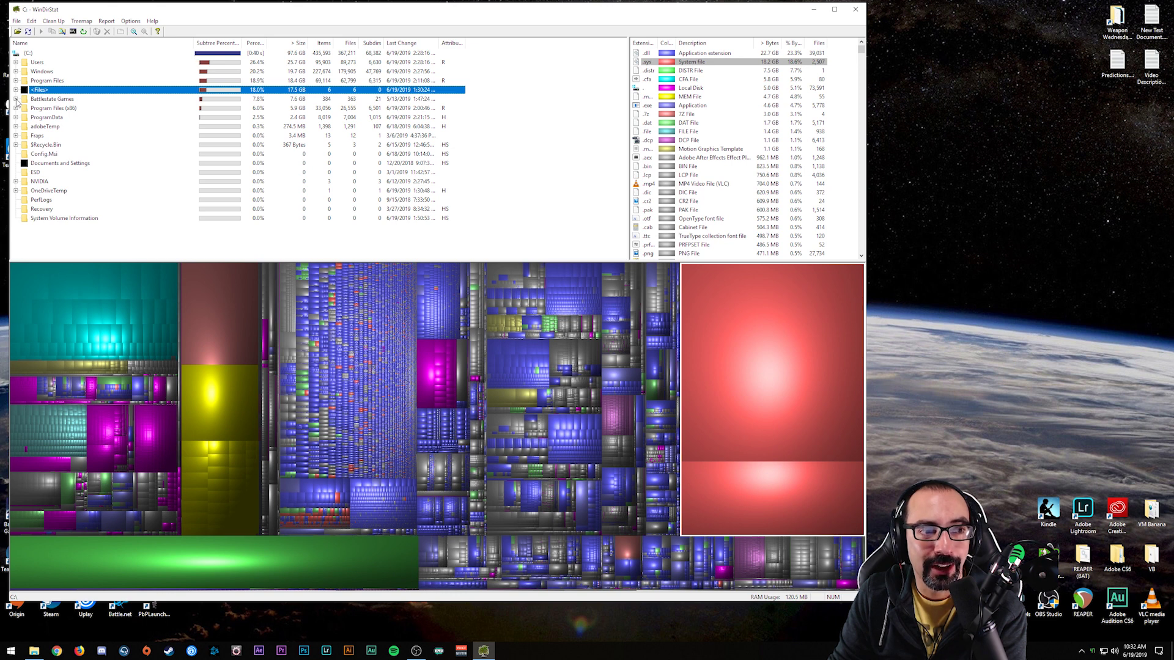
{"action": "left_click", "coordinate": [43, 65]}
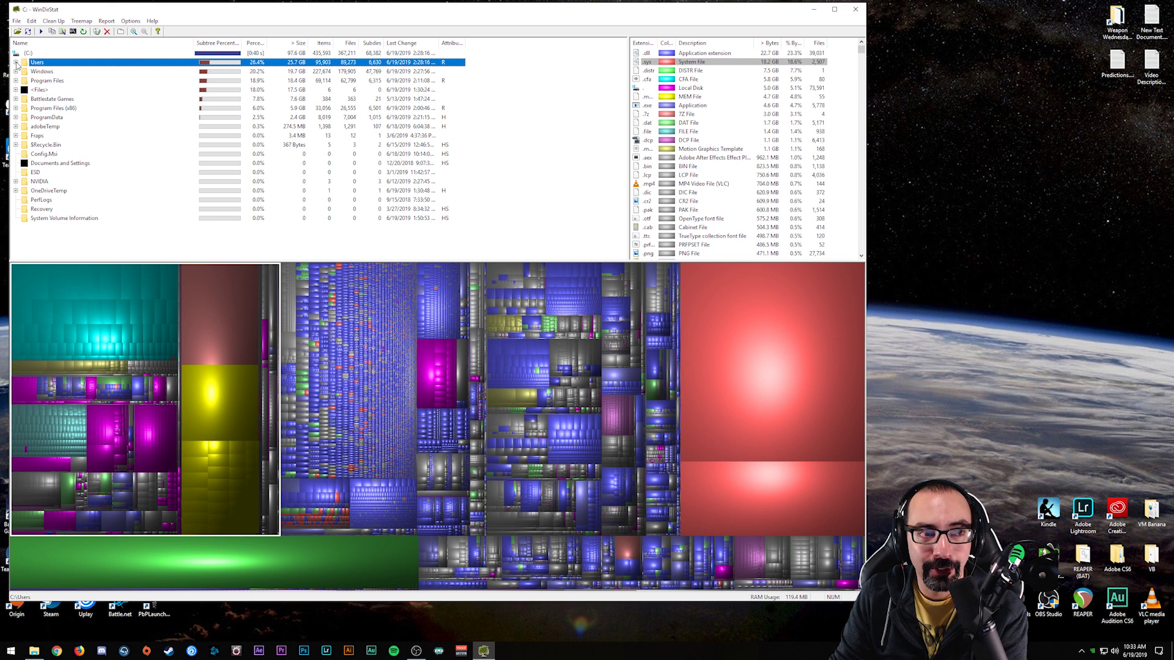
Expand Users, the profile folder, AppData (16.4 GB) and Local (7.7 GB)
{"action": "left_click", "coordinate": [16, 62]}
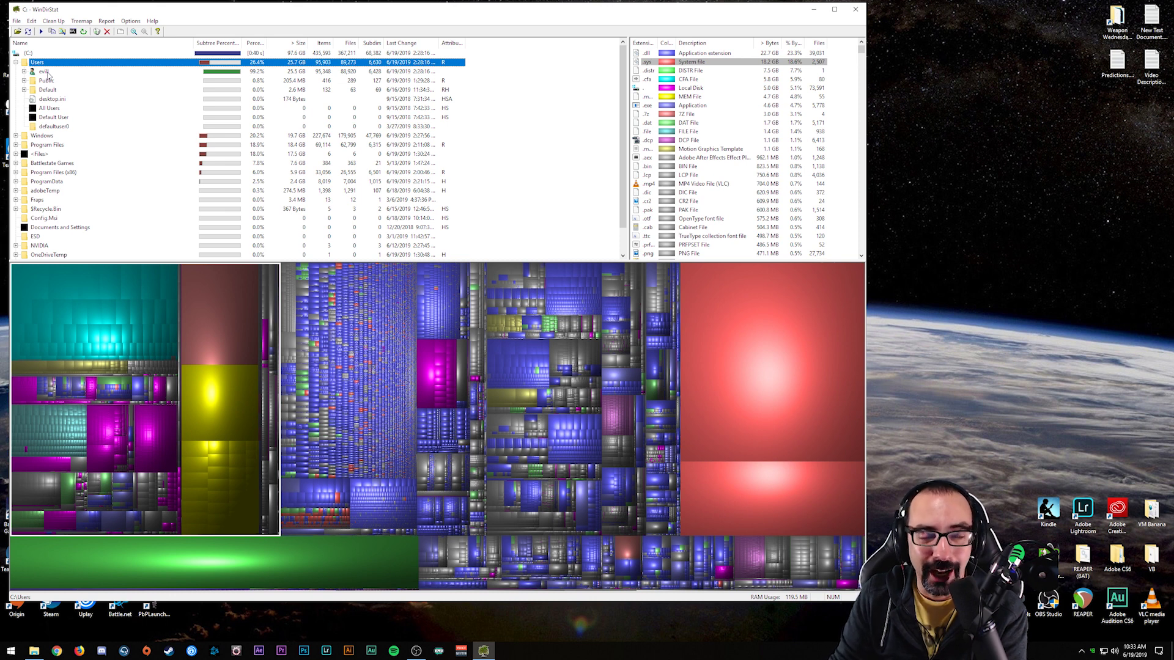
{"action": "left_click", "coordinate": [24, 72]}
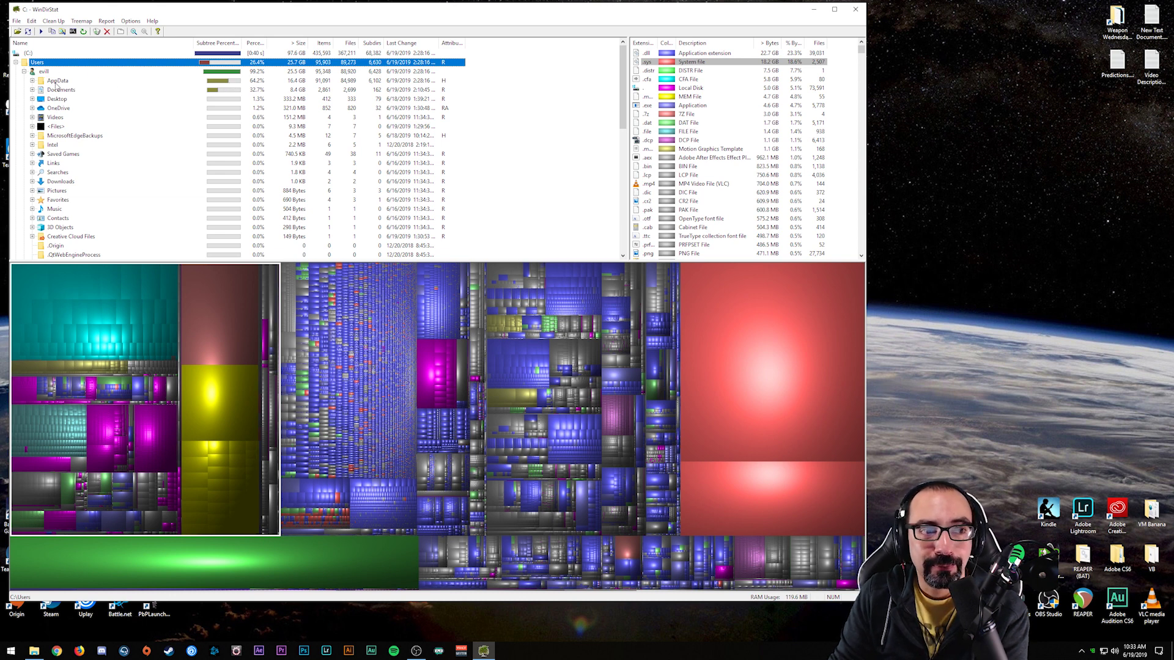
{"action": "left_click", "coordinate": [235, 73]}
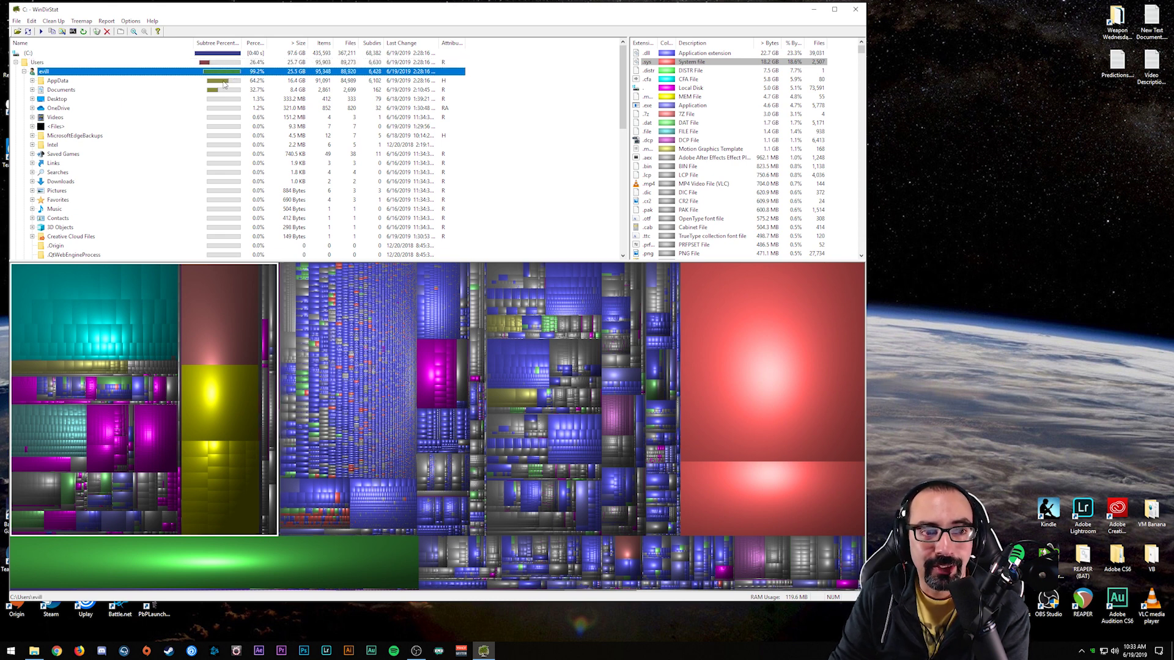
{"action": "left_click", "coordinate": [225, 84]}
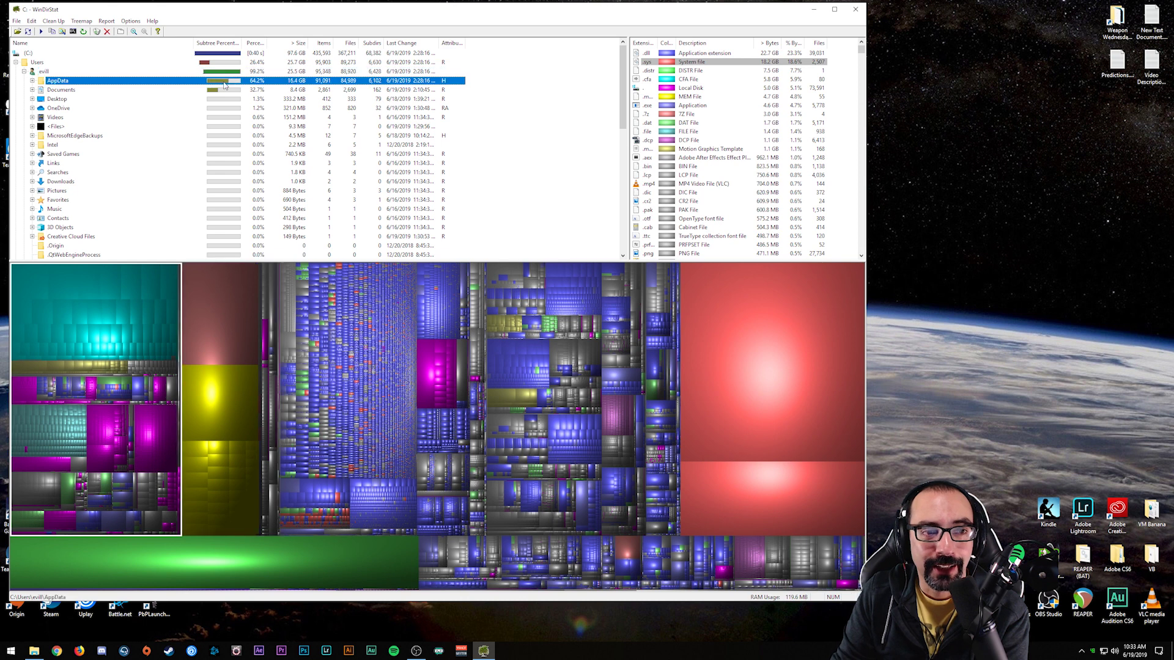
{"action": "left_click", "coordinate": [32, 81]}
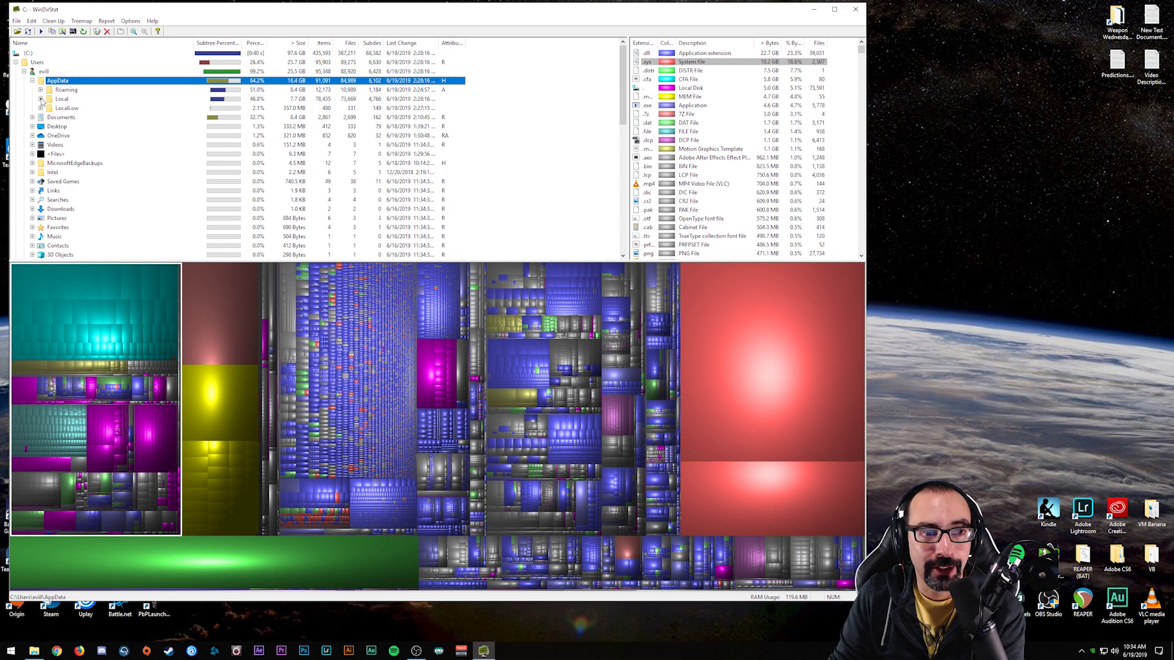
{"action": "left_click", "coordinate": [40, 99]}
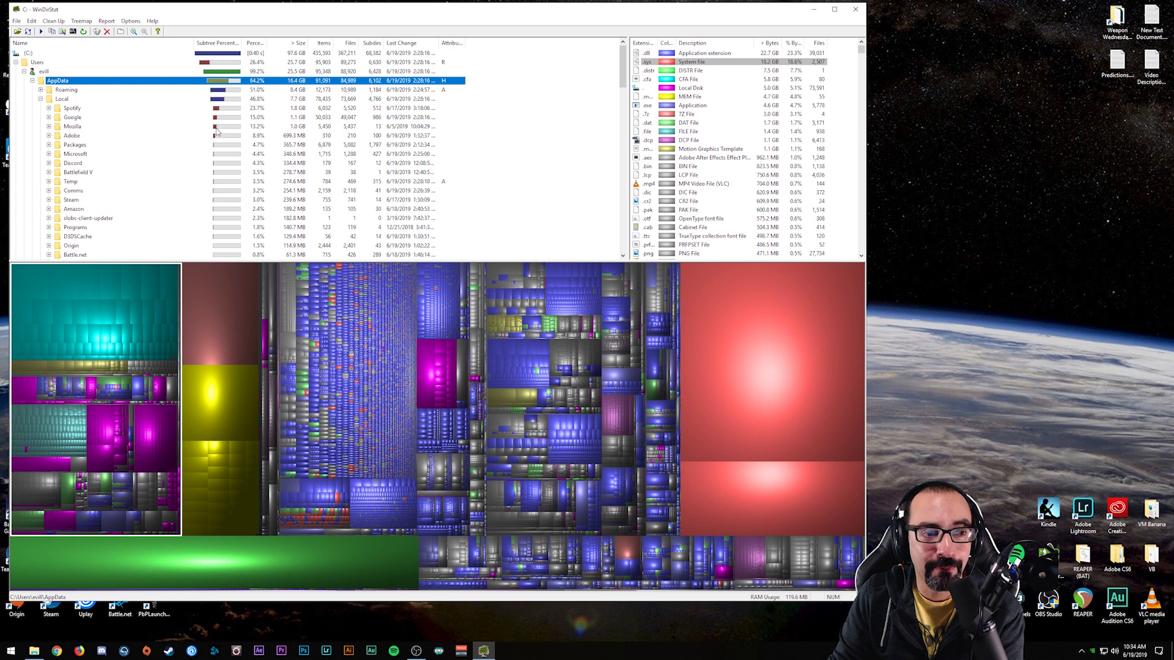
Look inside Local\Spotify (1.8 GB) and its Data folder, then collapse them again
{"action": "scroll", "coordinate": [218, 133], "scroll_direction": "down", "scroll_amount": 2}
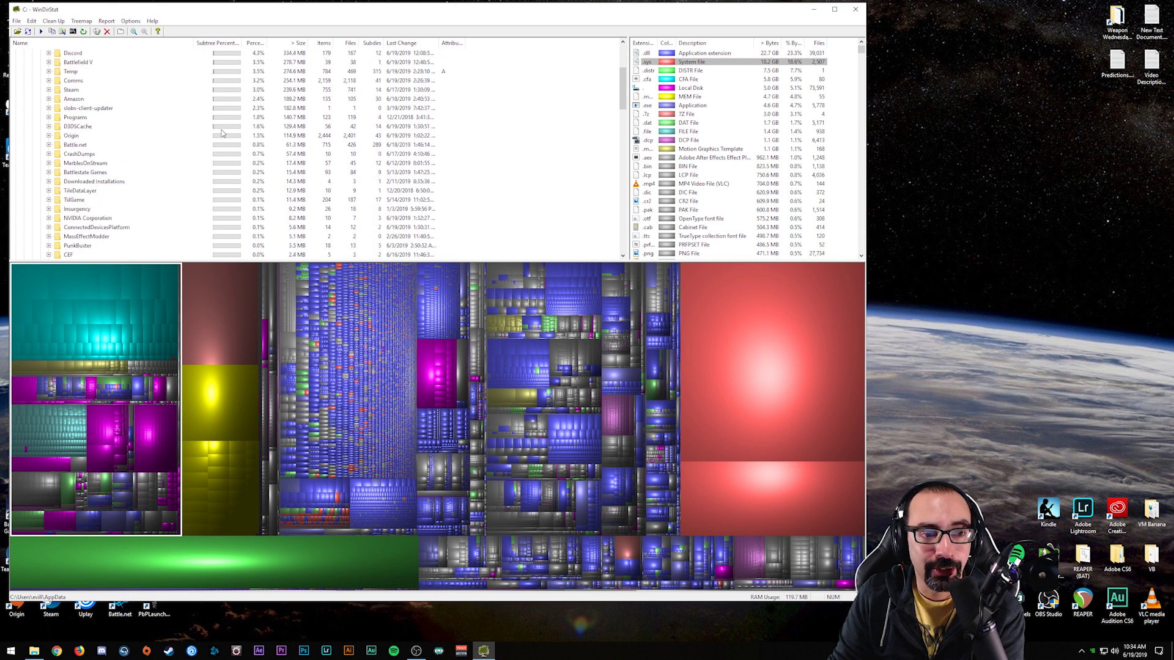
{"action": "scroll", "coordinate": [221, 134], "scroll_direction": "up", "scroll_amount": 1}
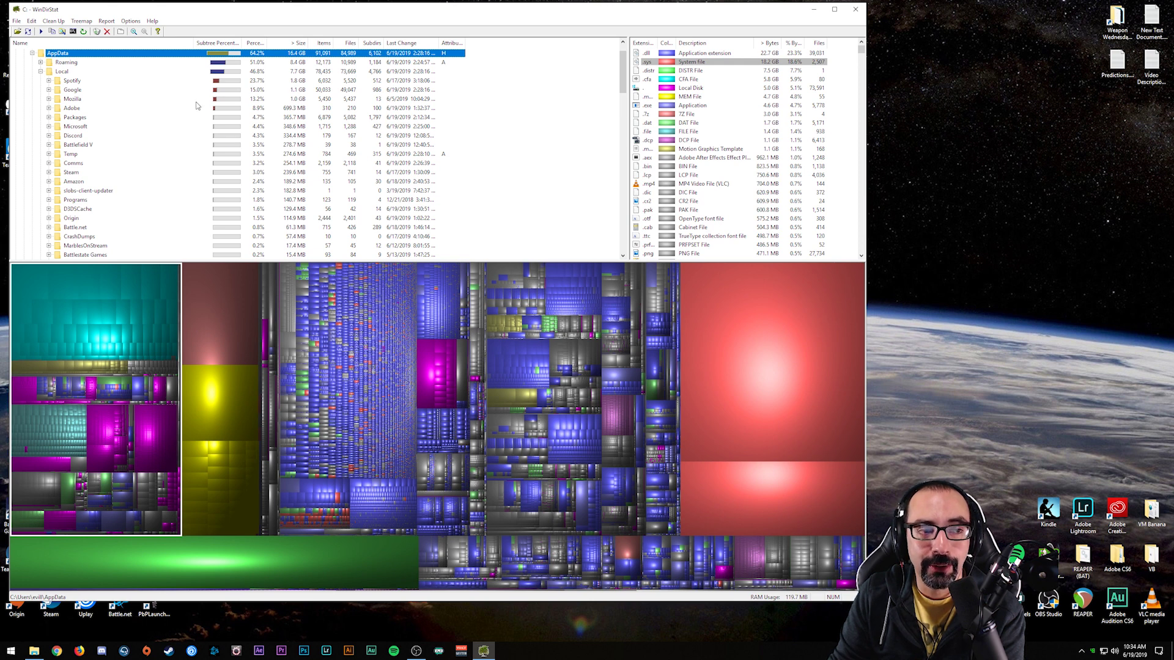
{"action": "left_click", "coordinate": [50, 82]}
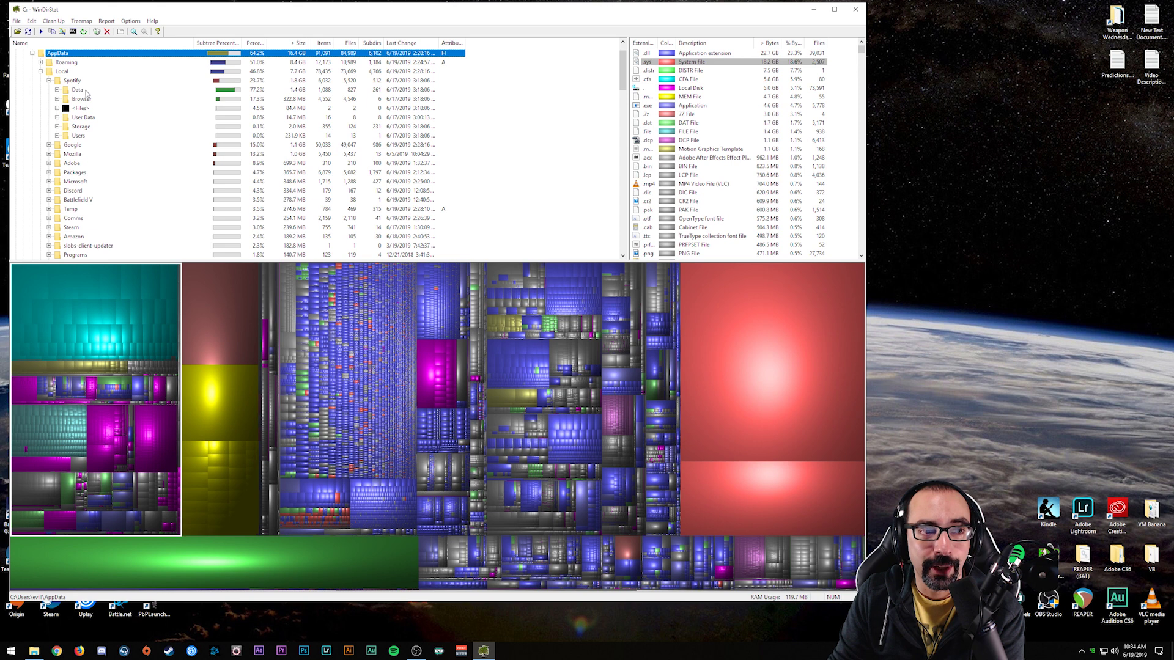
{"action": "left_click", "coordinate": [57, 90]}
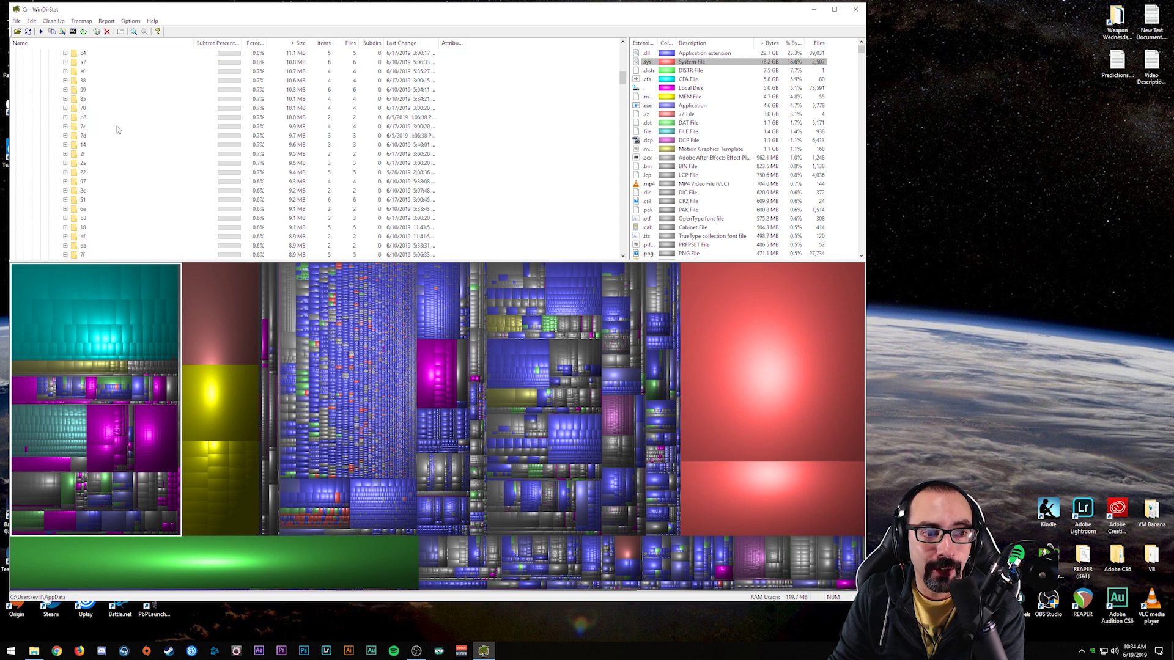
{"action": "scroll", "coordinate": [63, 140], "scroll_direction": "up", "scroll_amount": 2}
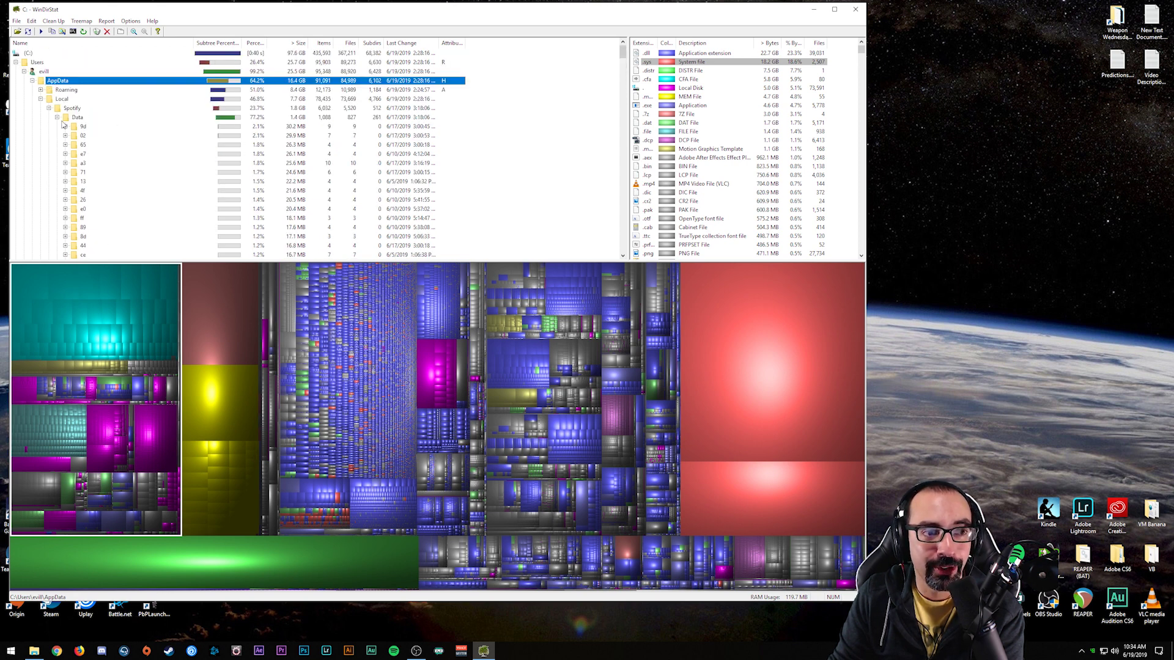
{"action": "left_click", "coordinate": [57, 117]}
{"action": "left_click", "coordinate": [47, 111]}
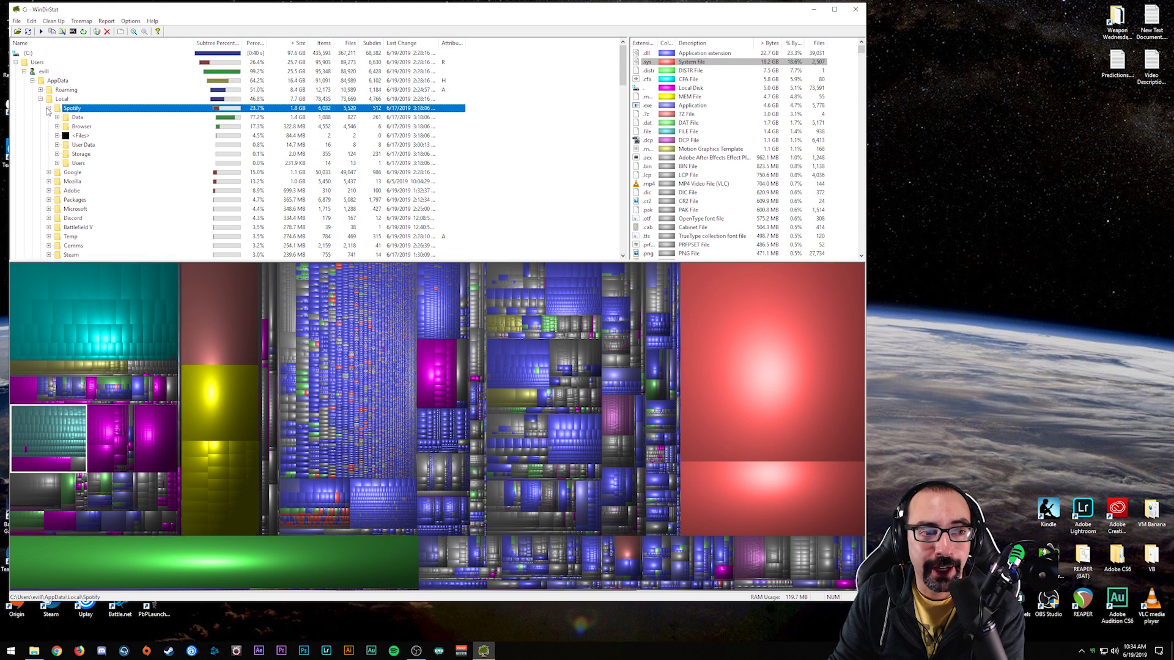
{"action": "left_click", "coordinate": [49, 108]}
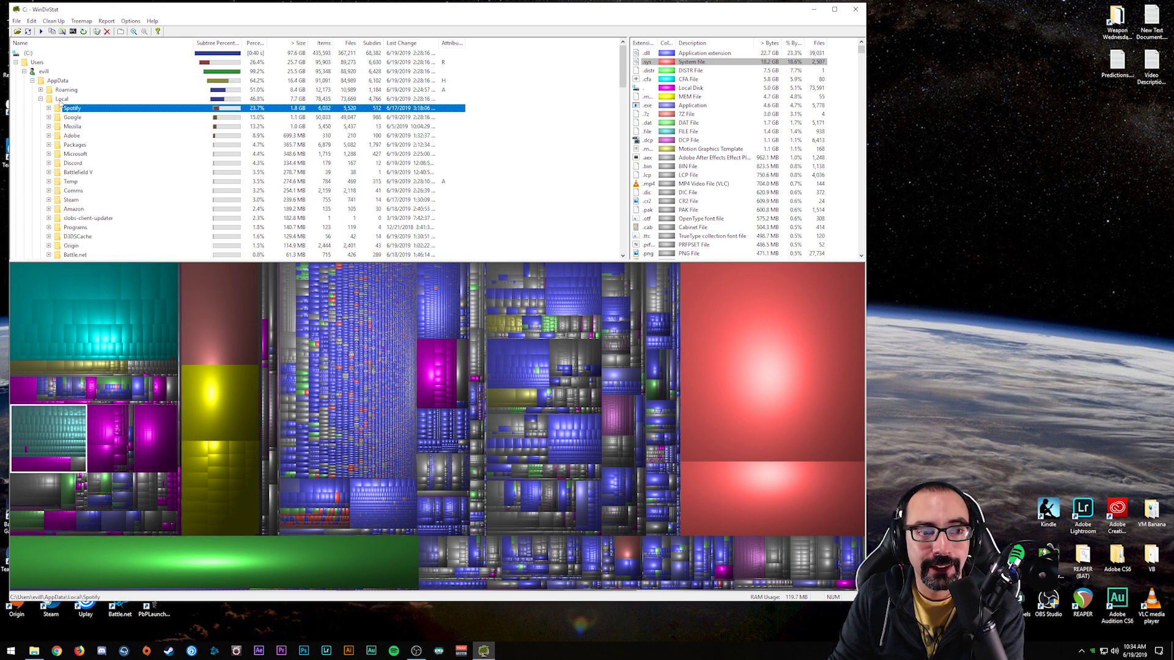
Collapse Local, expand Roaming and Adobe (6.7 GB), and select Adobe\Common (6.6 GB)
{"action": "left_click", "coordinate": [40, 99]}
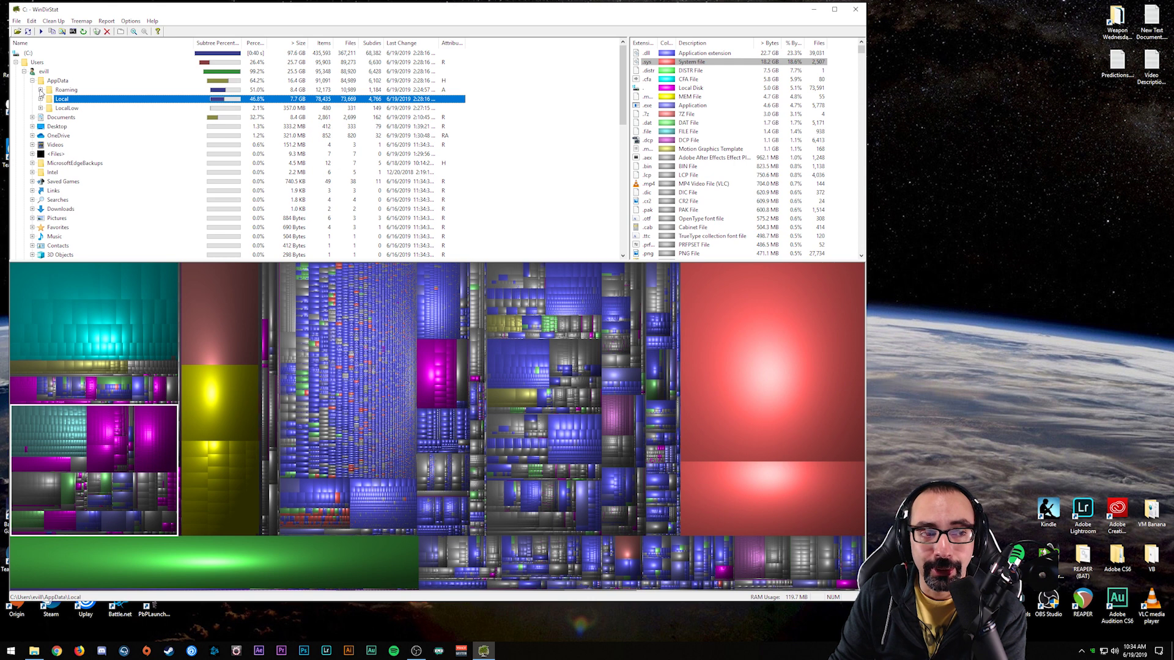
{"action": "left_click", "coordinate": [41, 90]}
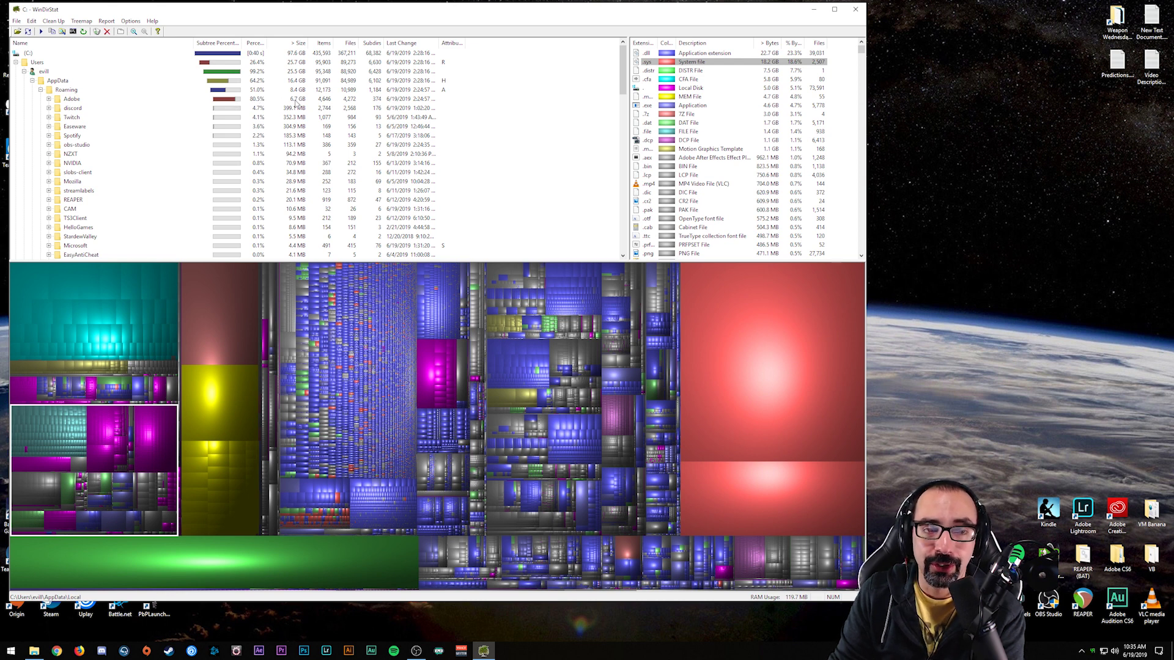
{"action": "left_click", "coordinate": [49, 99]}
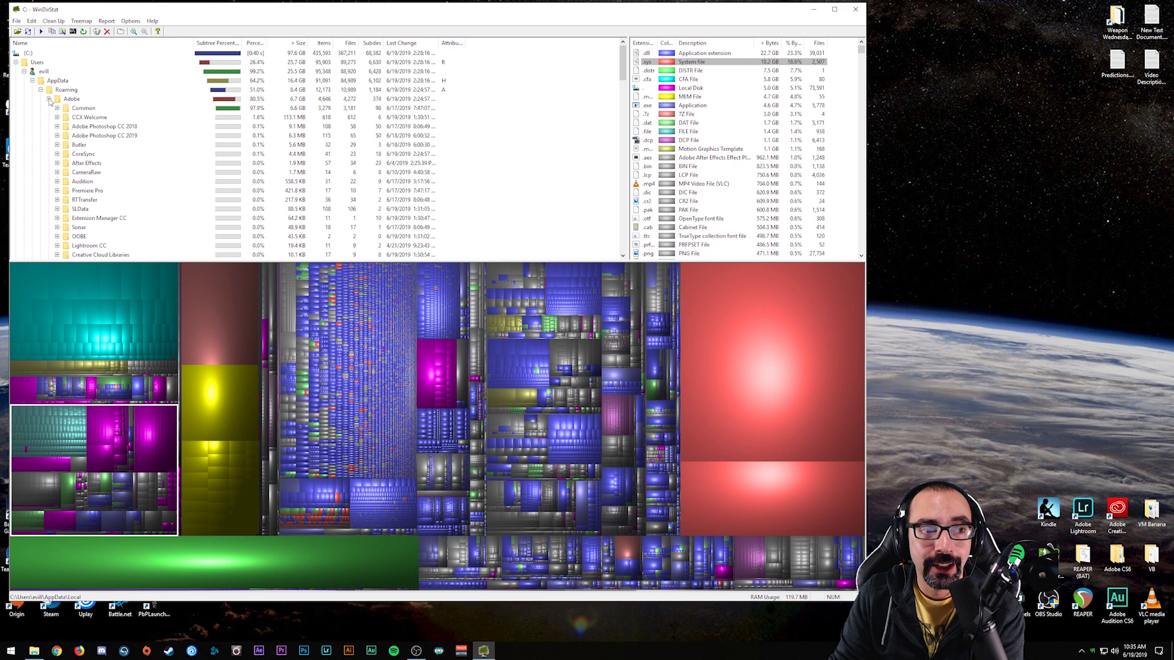
{"action": "left_click", "coordinate": [83, 108]}
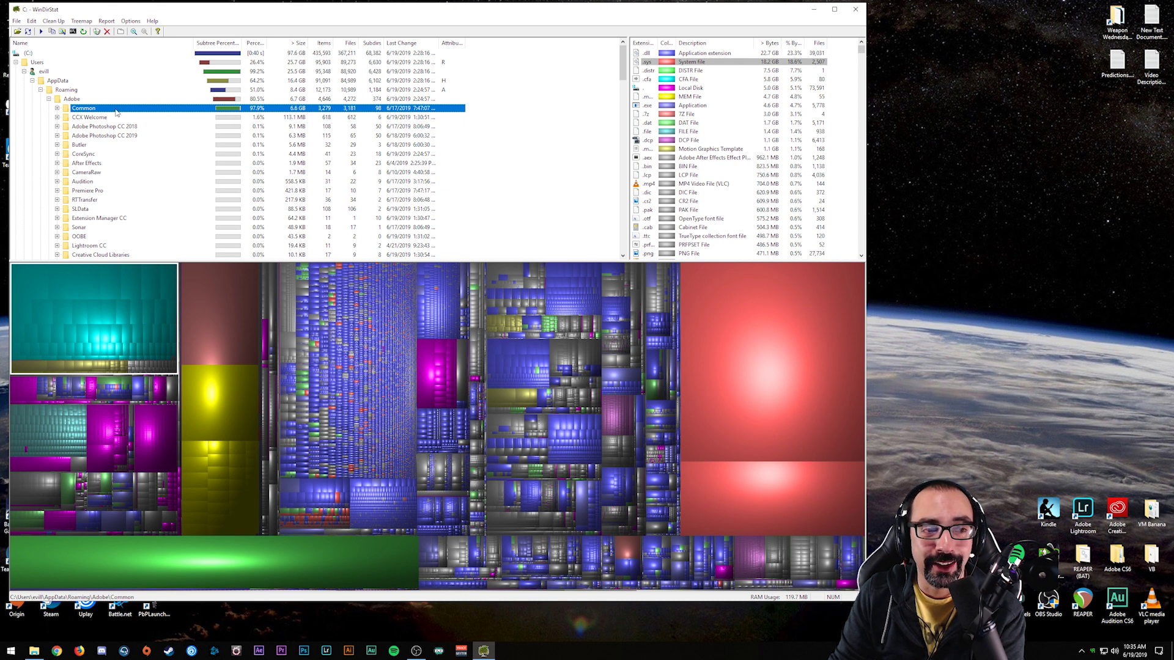
Expand Adobe's Common folder and select the 5.8 GB Media Cache Files folder
{"action": "left_click", "coordinate": [57, 109]}
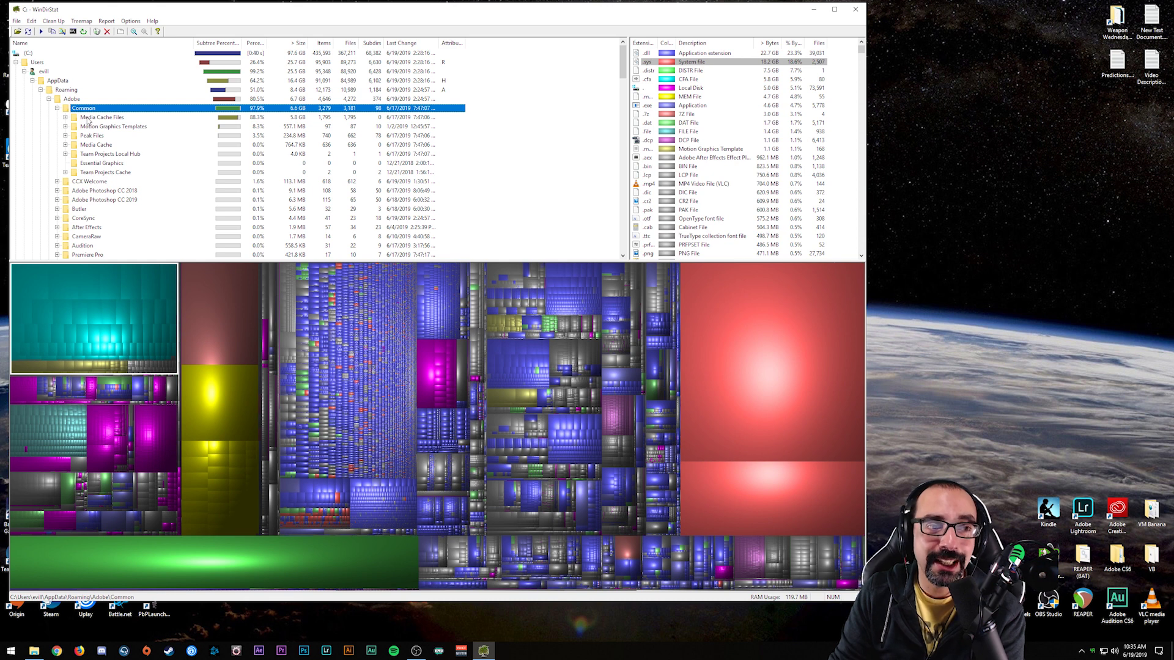
{"action": "left_click", "coordinate": [239, 120]}
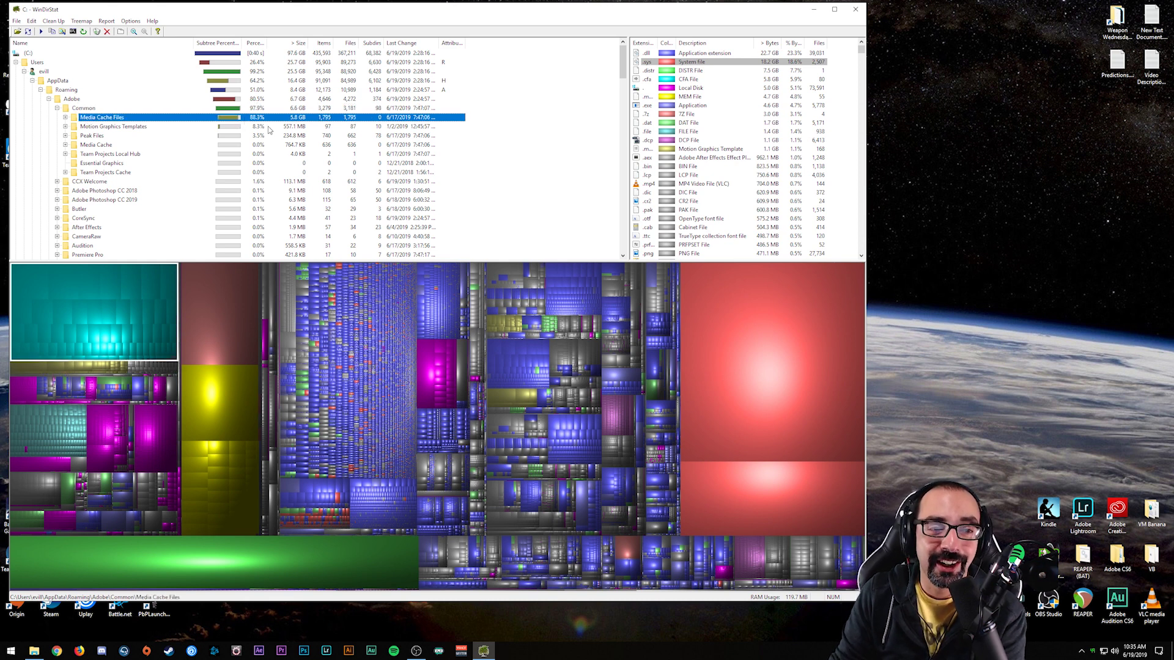
{"action": "right_click", "coordinate": [264, 120]}
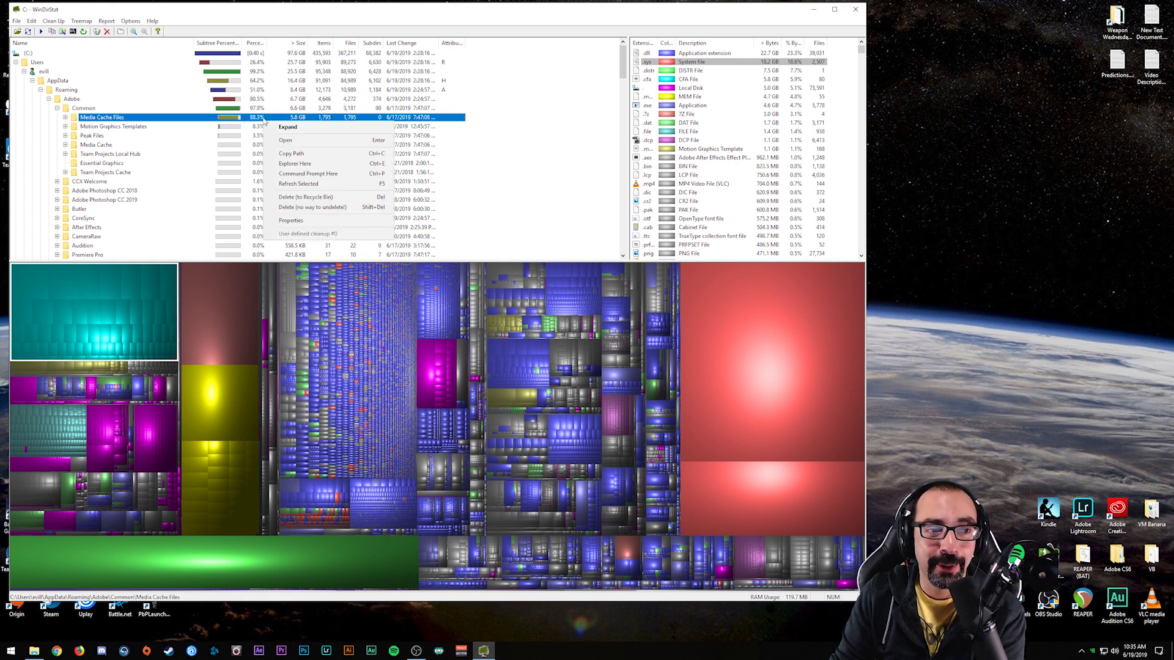
{"action": "left_click", "coordinate": [221, 120]}
Check Motion Graphics Templates and Peak Files, then expand Media Cache Files to list its 1,795 .cfa files
{"action": "left_click", "coordinate": [225, 126]}
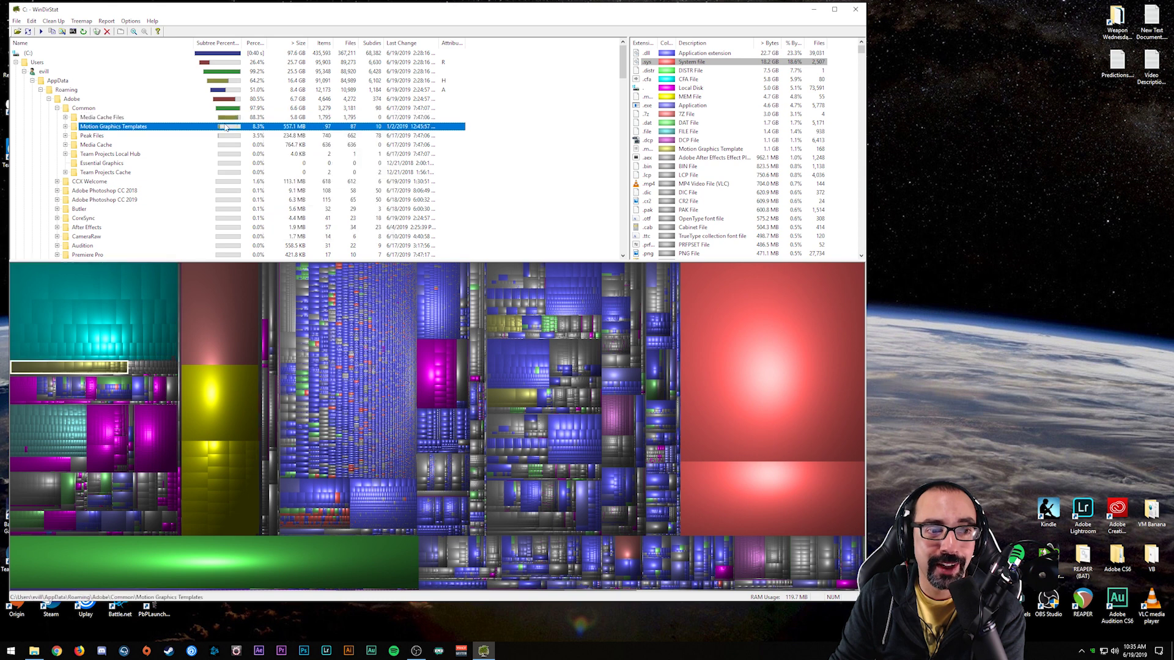
{"action": "left_click", "coordinate": [224, 137]}
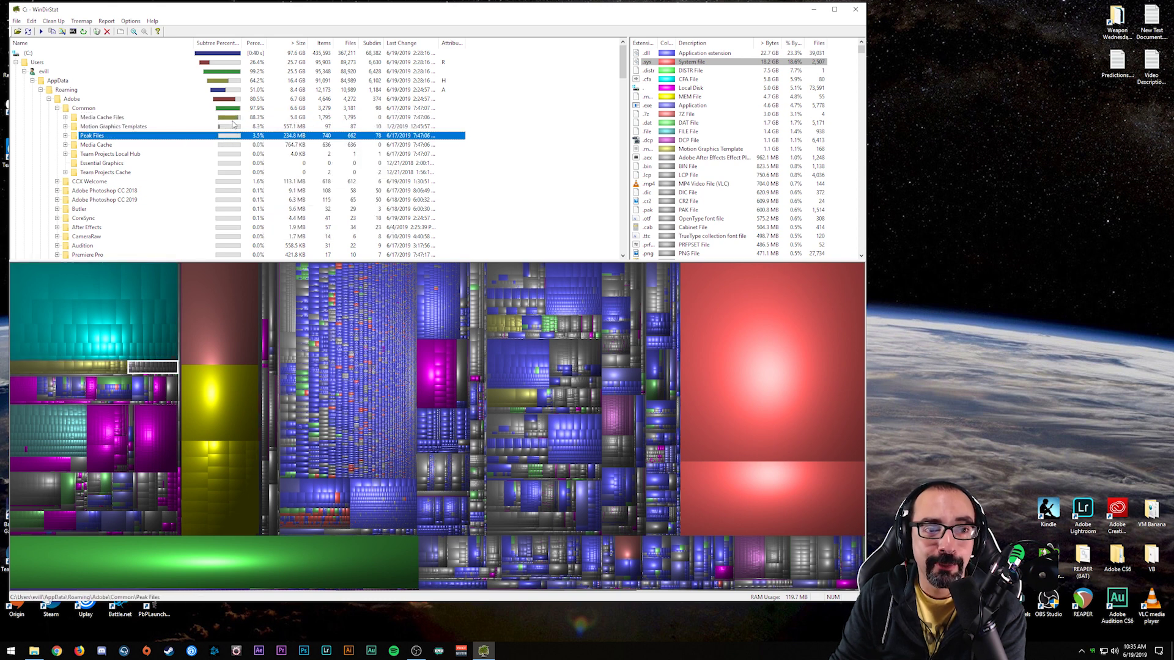
{"action": "left_click", "coordinate": [231, 118]}
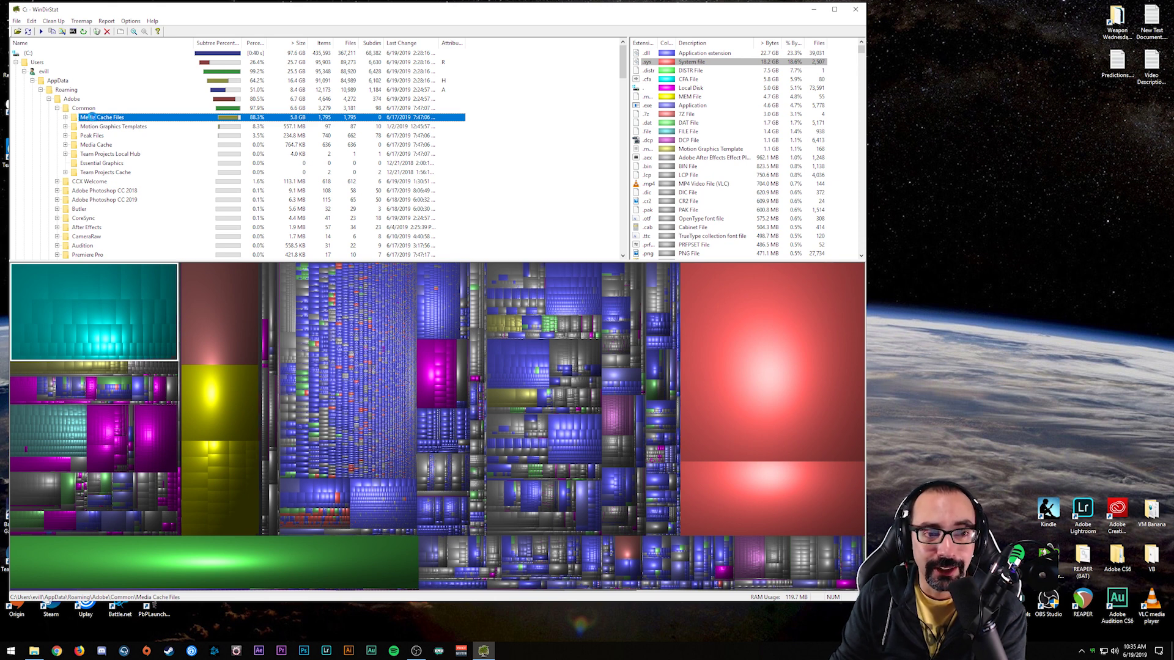
{"action": "double_click", "coordinate": [90, 117]}
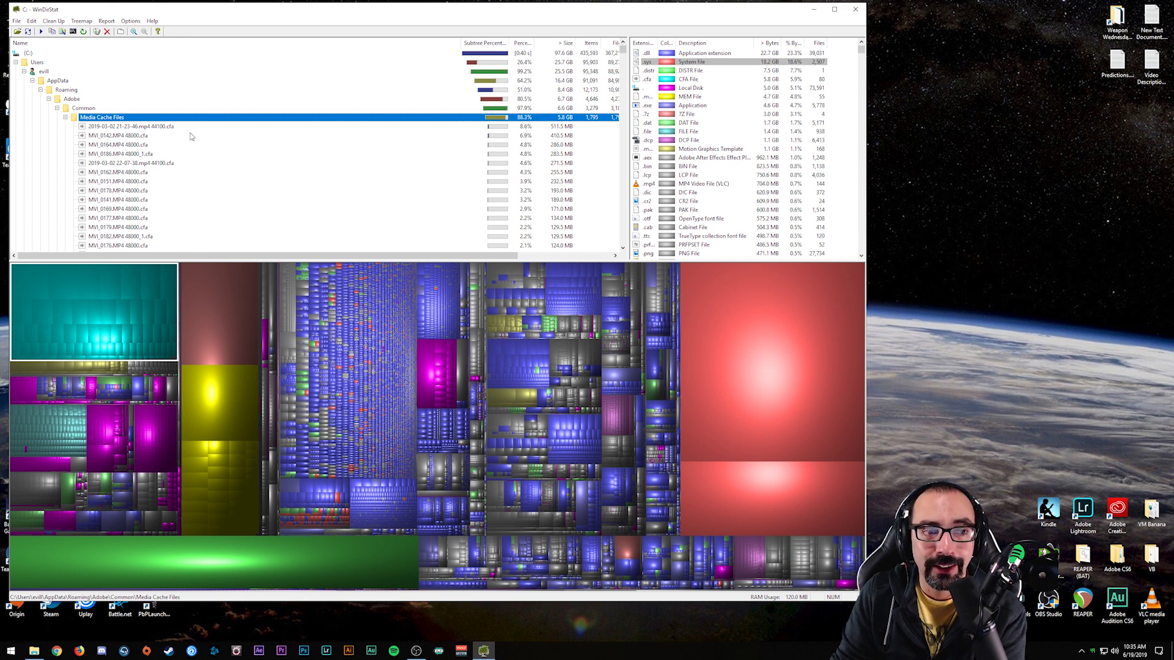
Browse the 5.8 GB of cache files, then bring up the Media Cache Files context menu
{"action": "scroll", "coordinate": [310, 161], "scroll_direction": "down", "scroll_amount": 7}
{"action": "scroll", "coordinate": [312, 164], "scroll_direction": "down", "scroll_amount": 15}
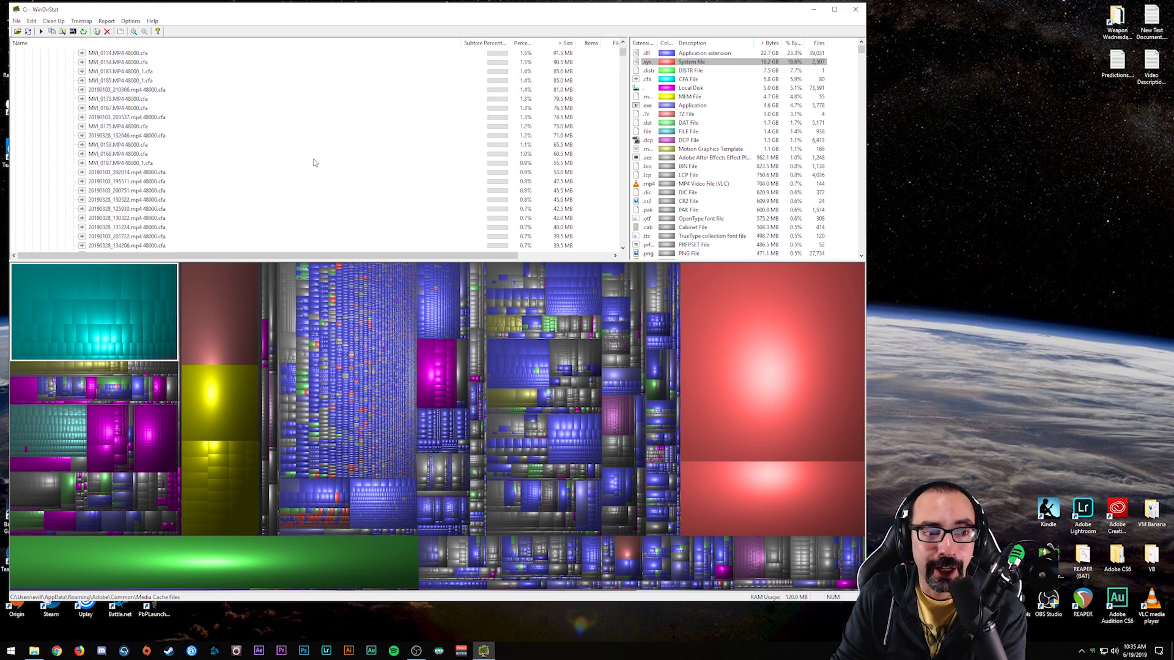
{"action": "scroll", "coordinate": [318, 158], "scroll_direction": "down", "scroll_amount": 15}
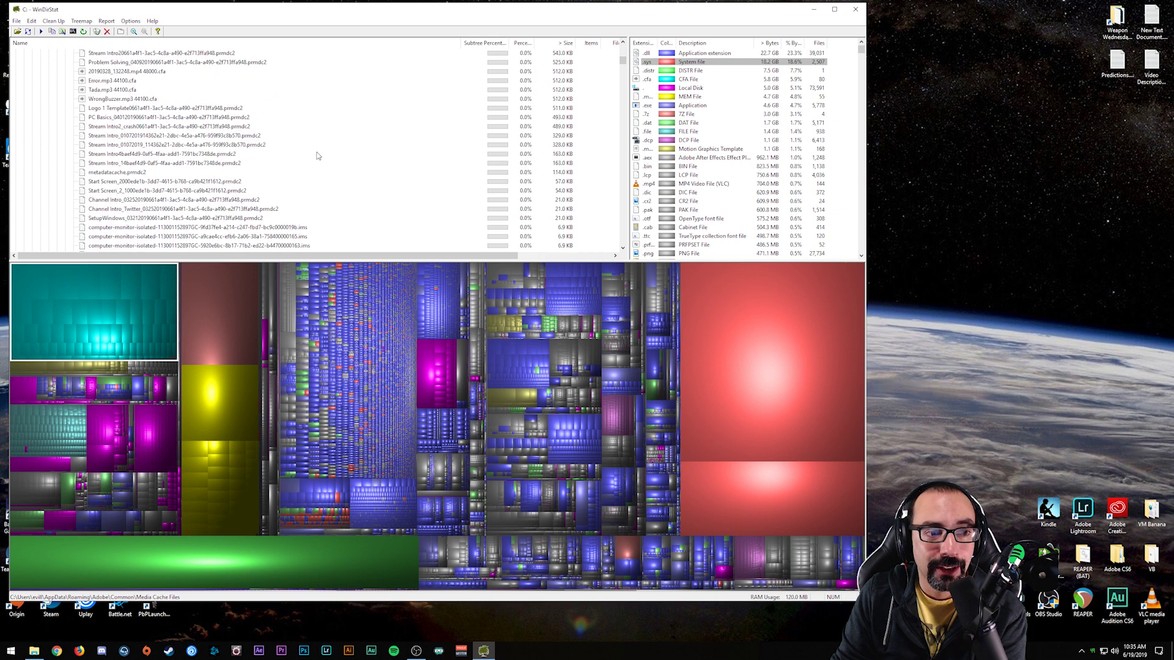
{"action": "scroll", "coordinate": [337, 153], "scroll_direction": "up", "scroll_amount": 15}
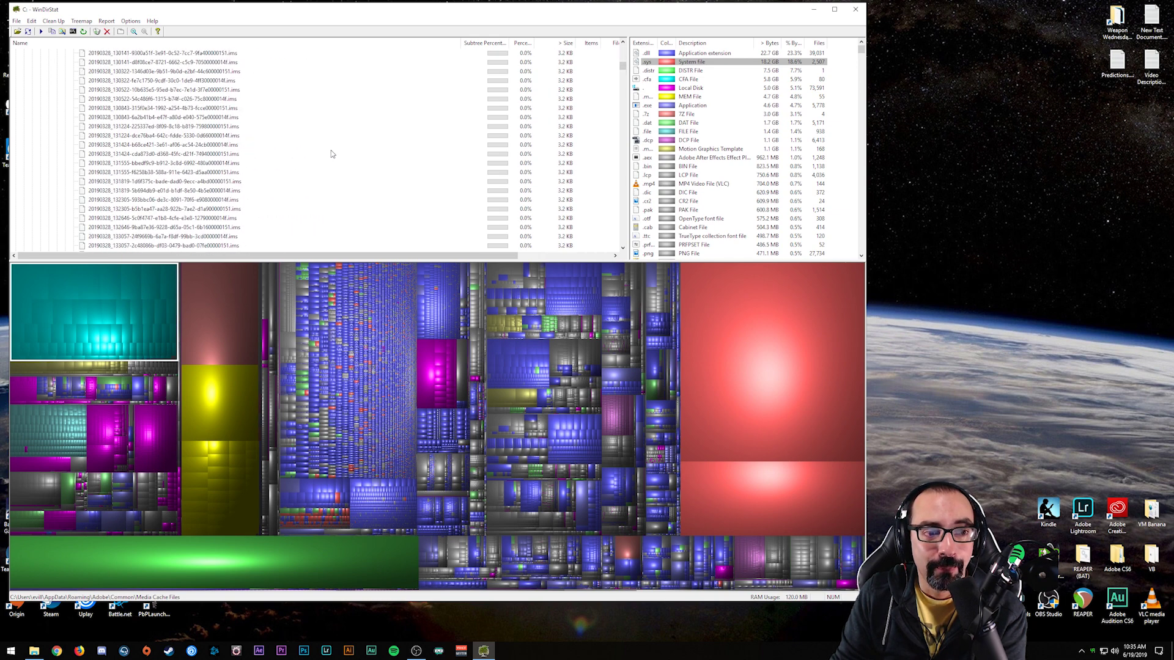
{"action": "scroll", "coordinate": [354, 152], "scroll_direction": "up", "scroll_amount": 5}
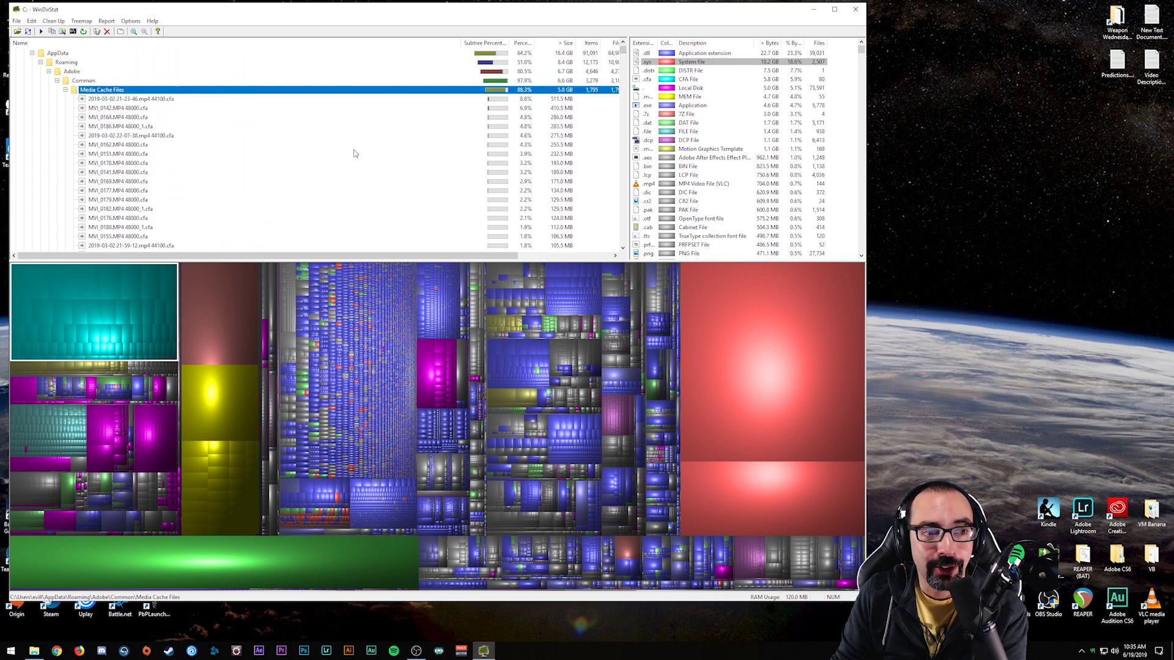
{"action": "right_click", "coordinate": [116, 117]}
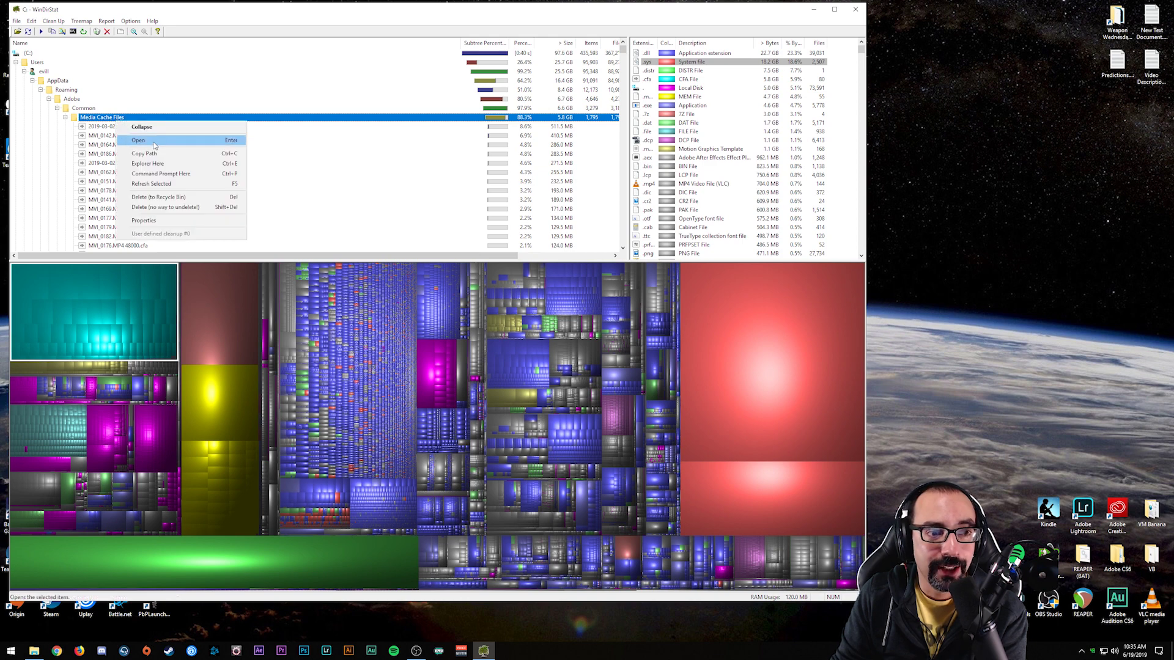
Open Media Cache Files in File Explorer with Explorer Here and scroll through its files
{"action": "left_click", "coordinate": [234, 163]}
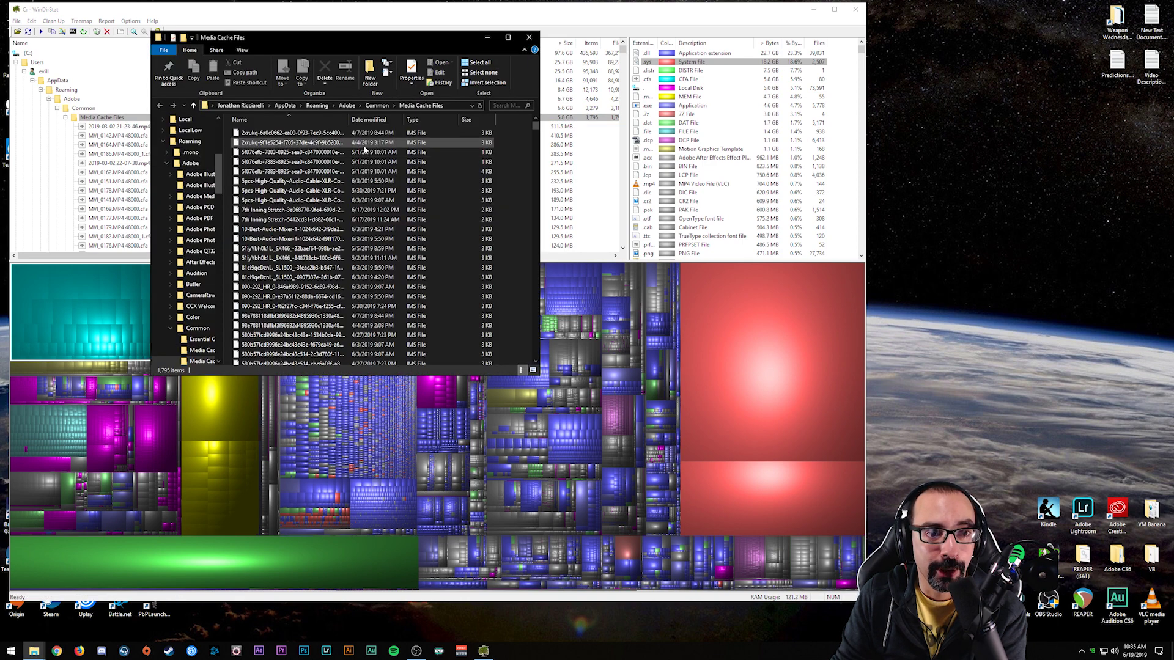
{"action": "scroll", "coordinate": [407, 171], "scroll_direction": "down", "scroll_amount": 10}
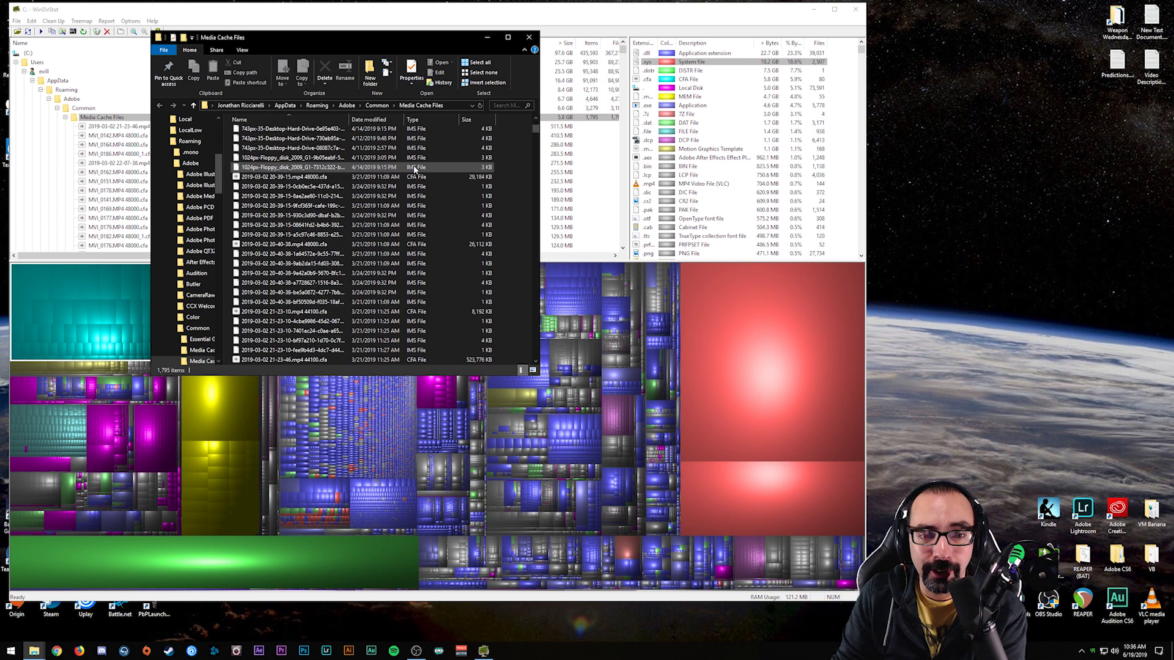
{"action": "scroll", "coordinate": [406, 174], "scroll_direction": "down", "scroll_amount": 15}
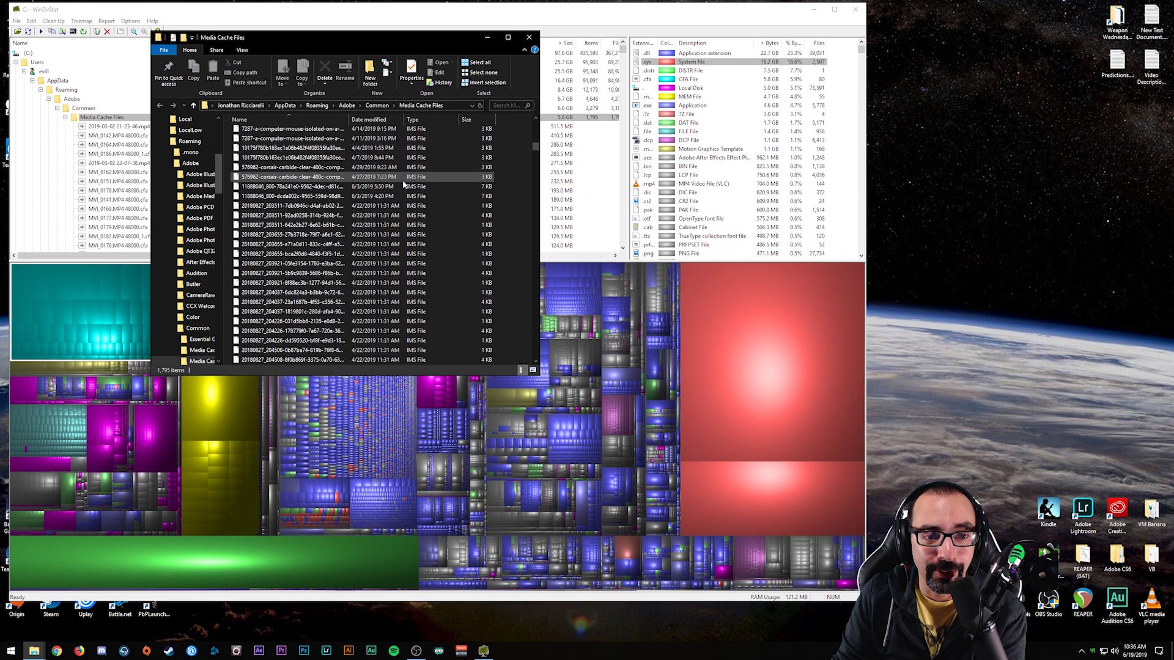
{"action": "scroll", "coordinate": [398, 182], "scroll_direction": "down", "scroll_amount": 15}
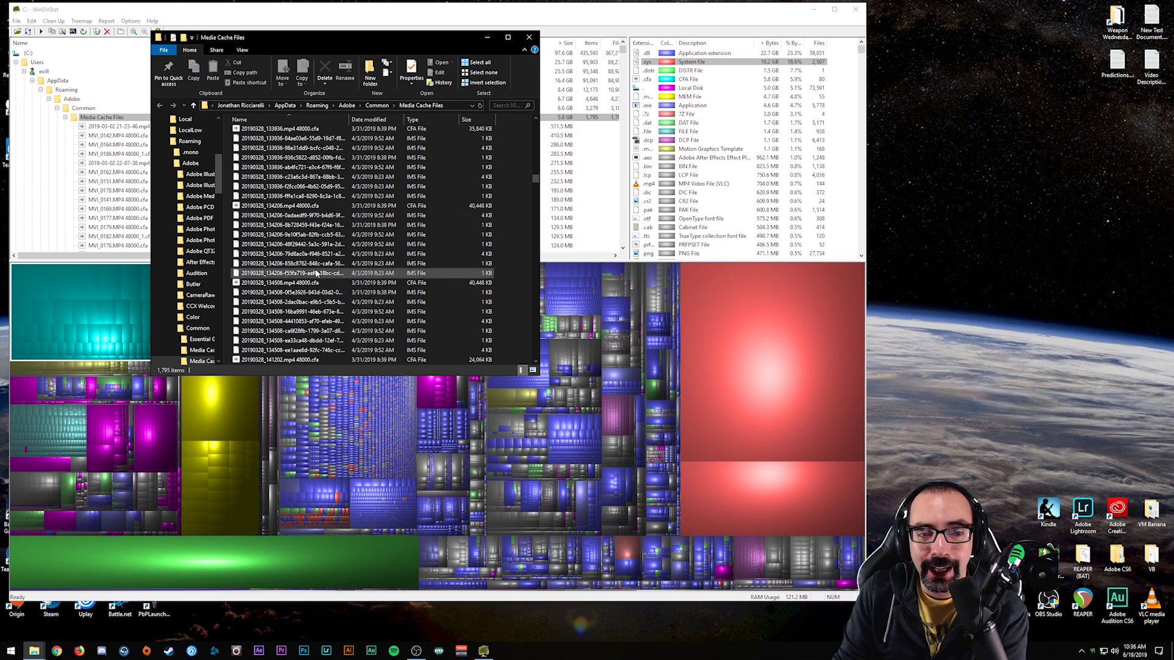
{"action": "scroll", "coordinate": [322, 263], "scroll_direction": "down", "scroll_amount": 10}
{"action": "scroll", "coordinate": [322, 263], "scroll_direction": "down", "scroll_amount": 15}
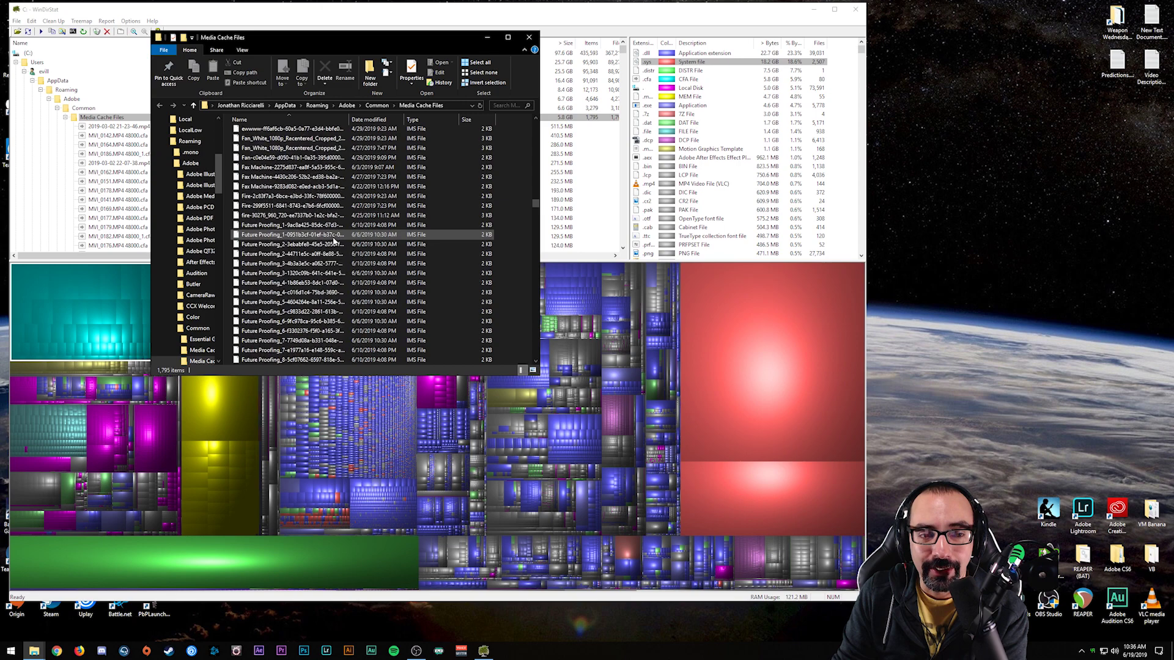
{"action": "scroll", "coordinate": [342, 233], "scroll_direction": "down", "scroll_amount": 15}
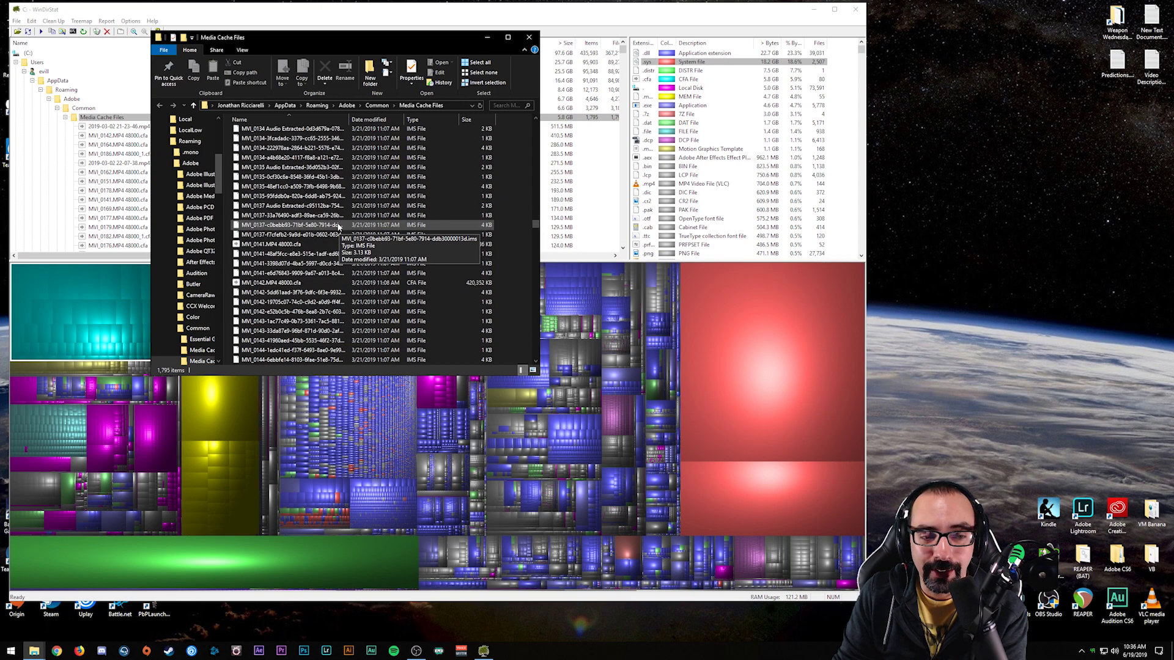
{"action": "scroll", "coordinate": [335, 229], "scroll_direction": "down", "scroll_amount": 15}
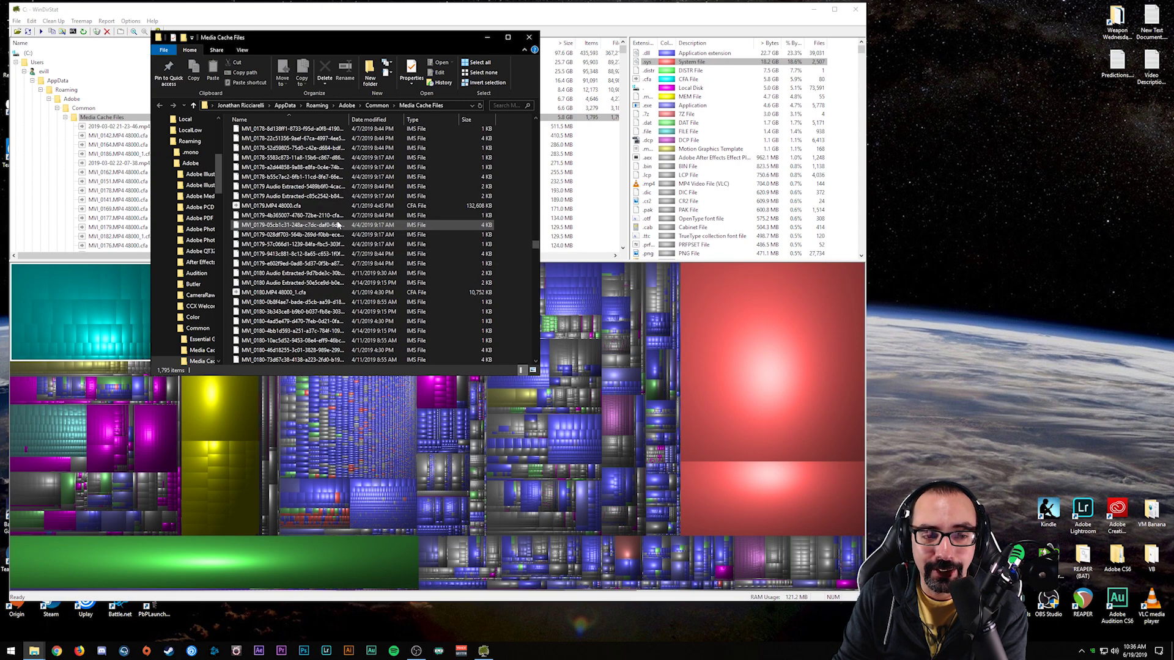
{"action": "scroll", "coordinate": [328, 218], "scroll_direction": "down", "scroll_amount": 20}
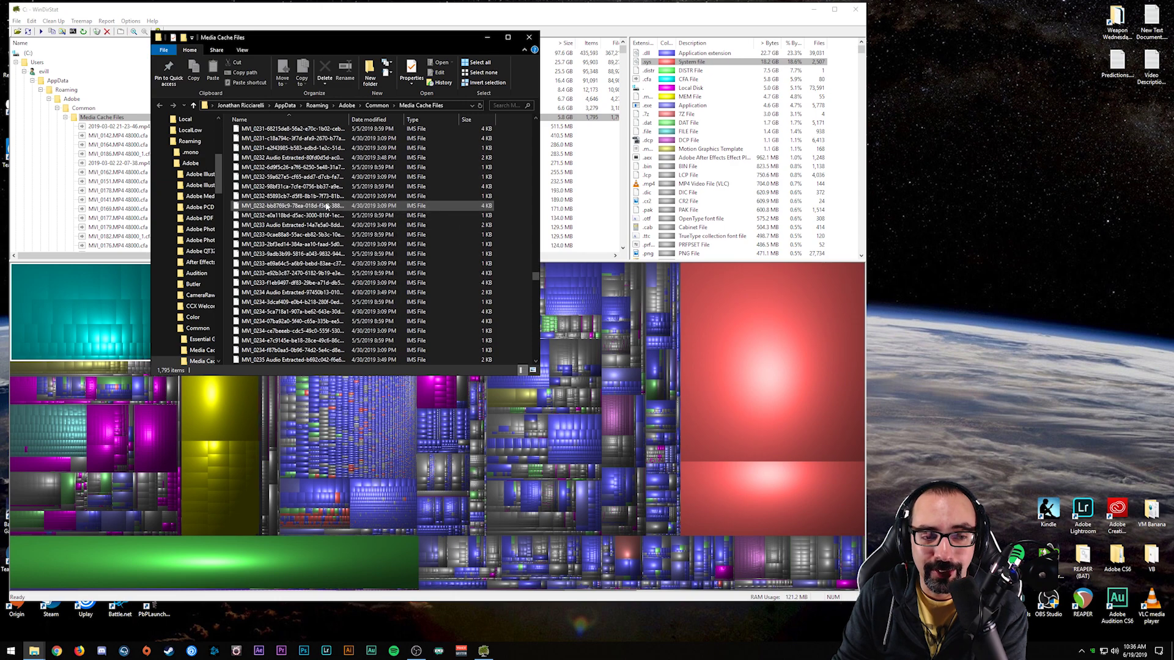
{"action": "scroll", "coordinate": [333, 209], "scroll_direction": "down", "scroll_amount": 20}
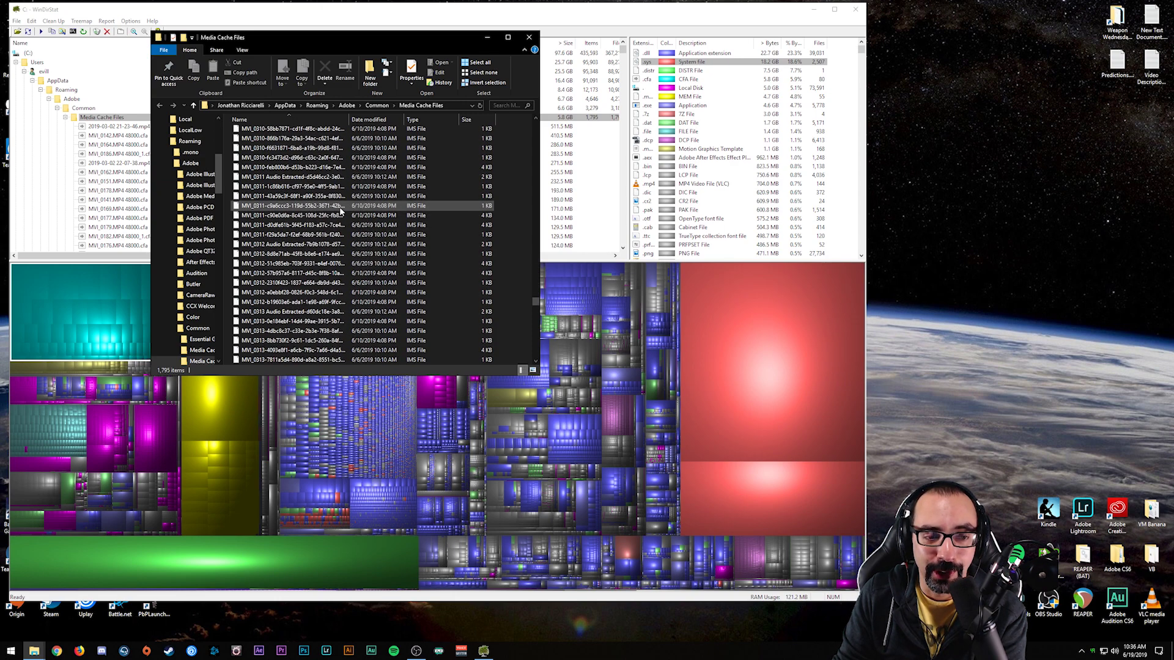
{"action": "scroll", "coordinate": [343, 205], "scroll_direction": "up", "scroll_amount": 2}
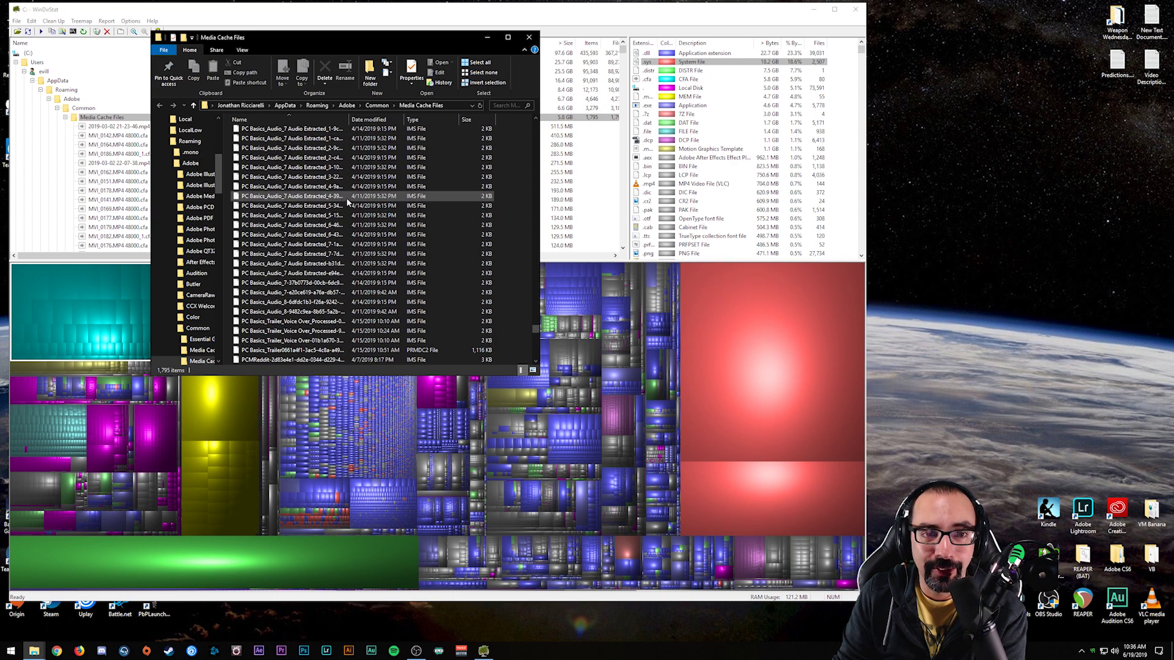
{"action": "scroll", "coordinate": [348, 190], "scroll_direction": "up", "scroll_amount": 8}
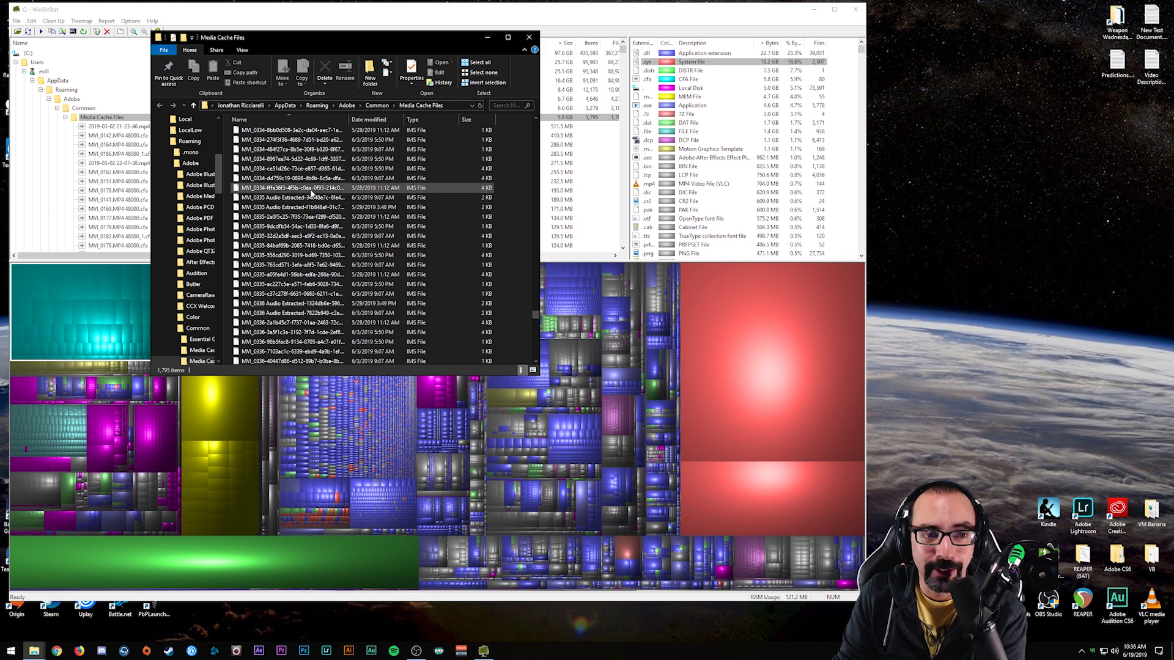
Select all 1,795 cache files and send them to the Recycle Bin
{"action": "left_click", "coordinate": [315, 189]}
{"action": "key", "text": "ctrl+a"}
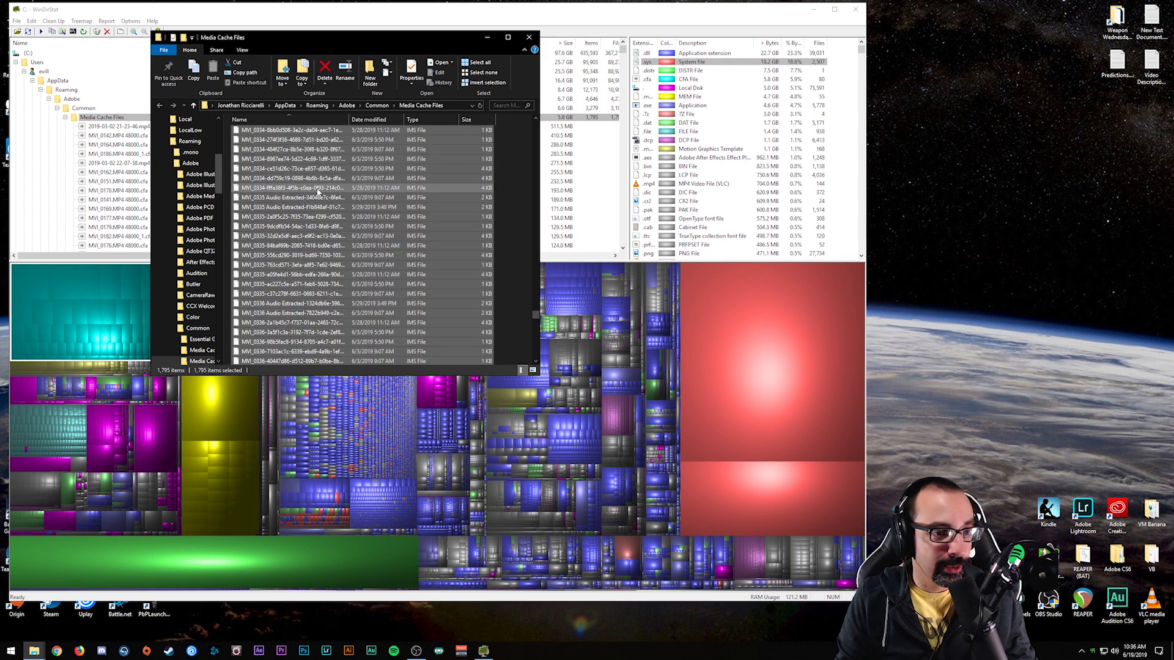
{"action": "key", "text": "Delete"}
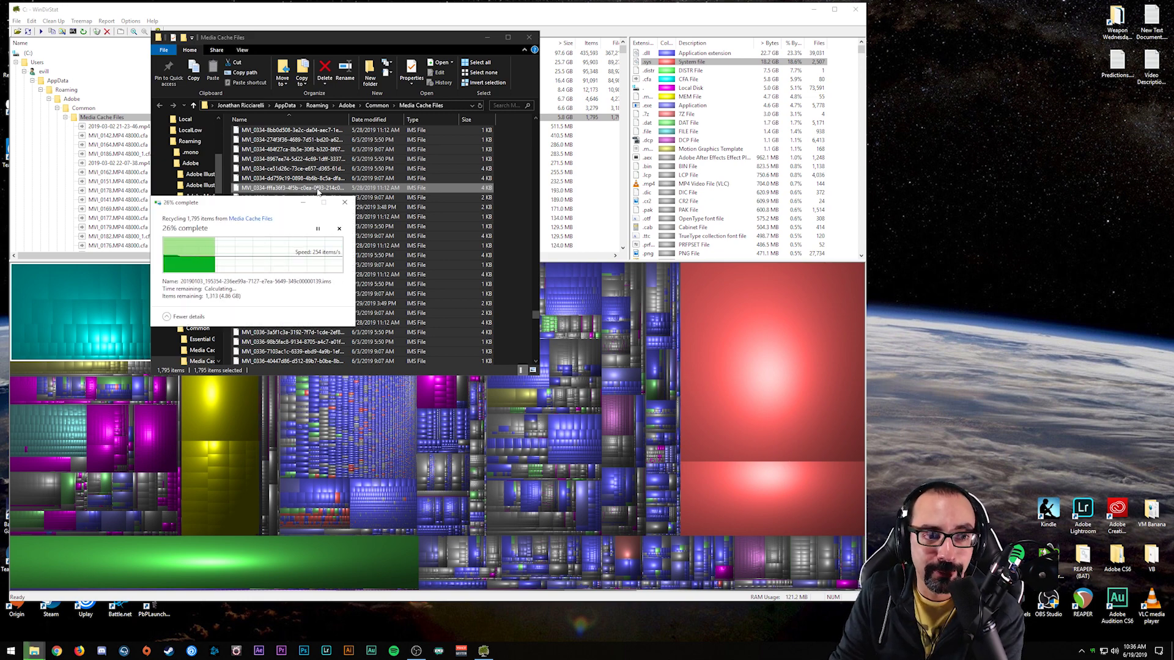
Close Explorer, empty the Recycle Bin permanently, and rescan the C: drive with Refresh All
{"action": "left_click", "coordinate": [528, 38]}
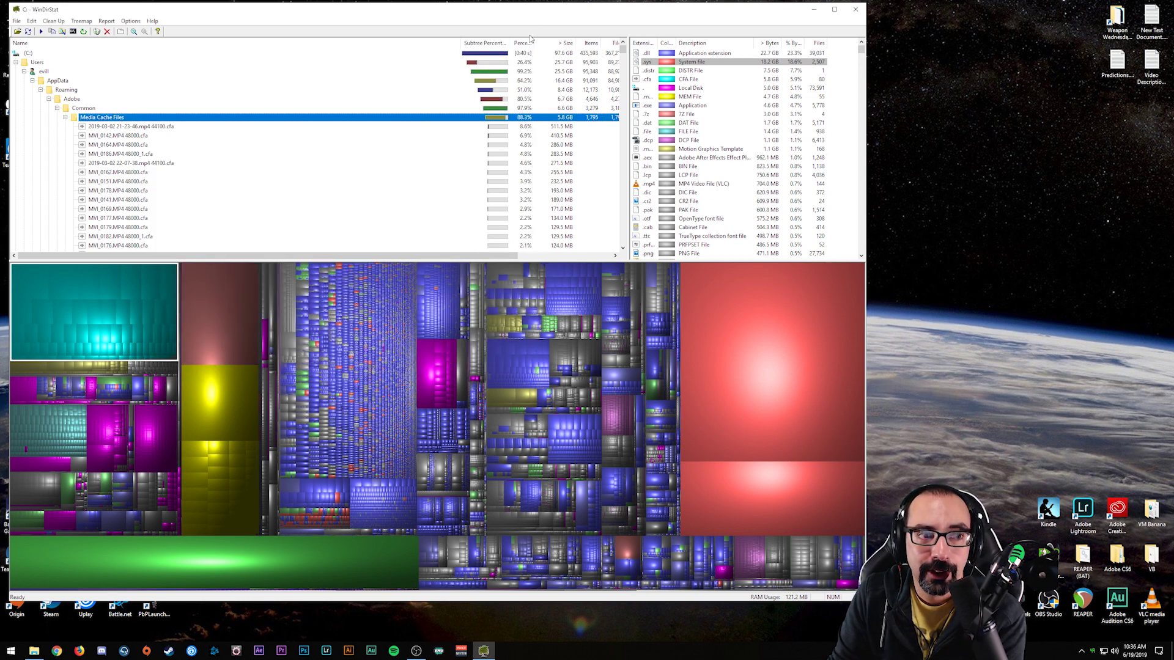
{"action": "left_click_drag", "start_coordinate": [562, 16], "coordinate": [809, 27]}
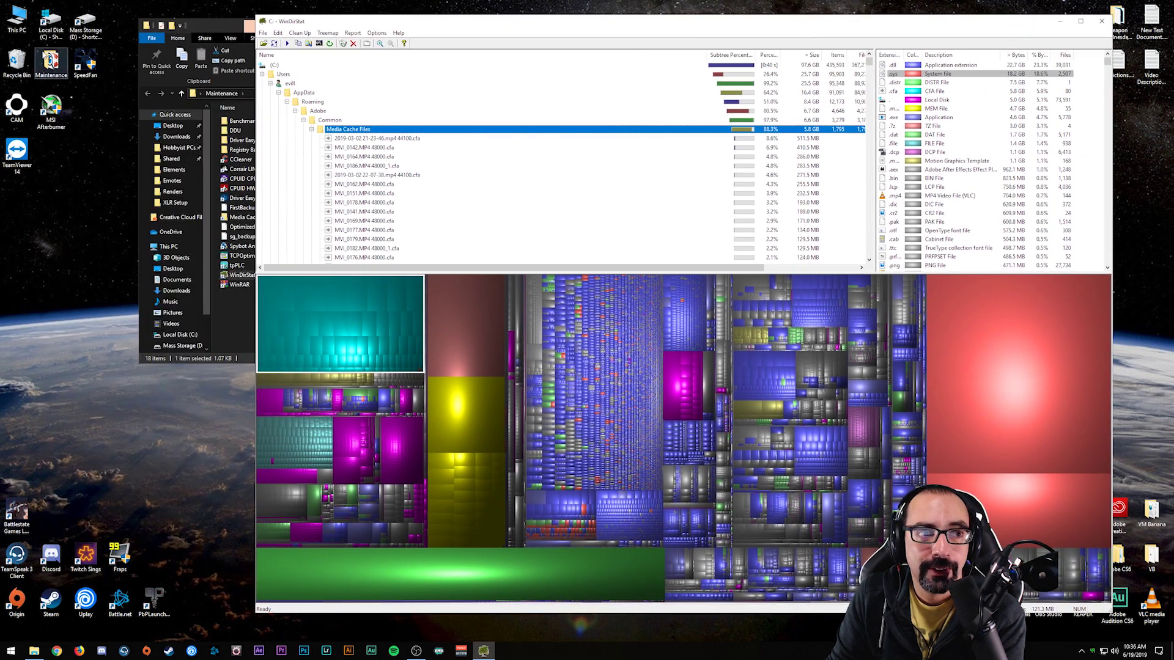
{"action": "right_click", "coordinate": [13, 61]}
{"action": "left_click", "coordinate": [41, 77]}
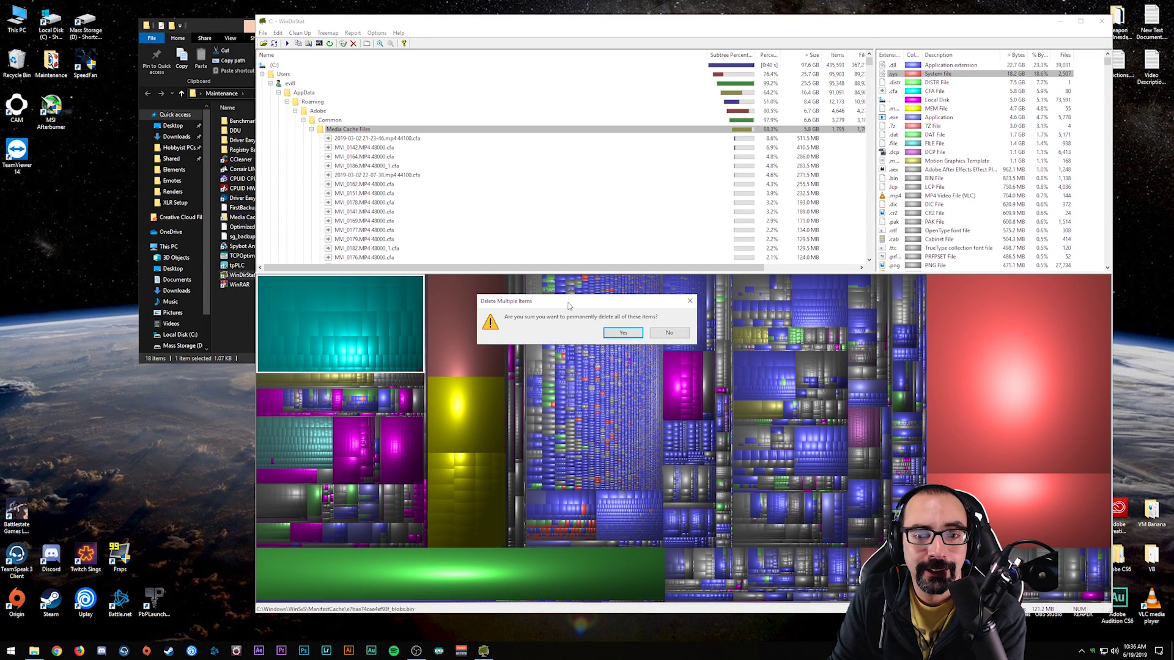
{"action": "key", "text": "Return"}
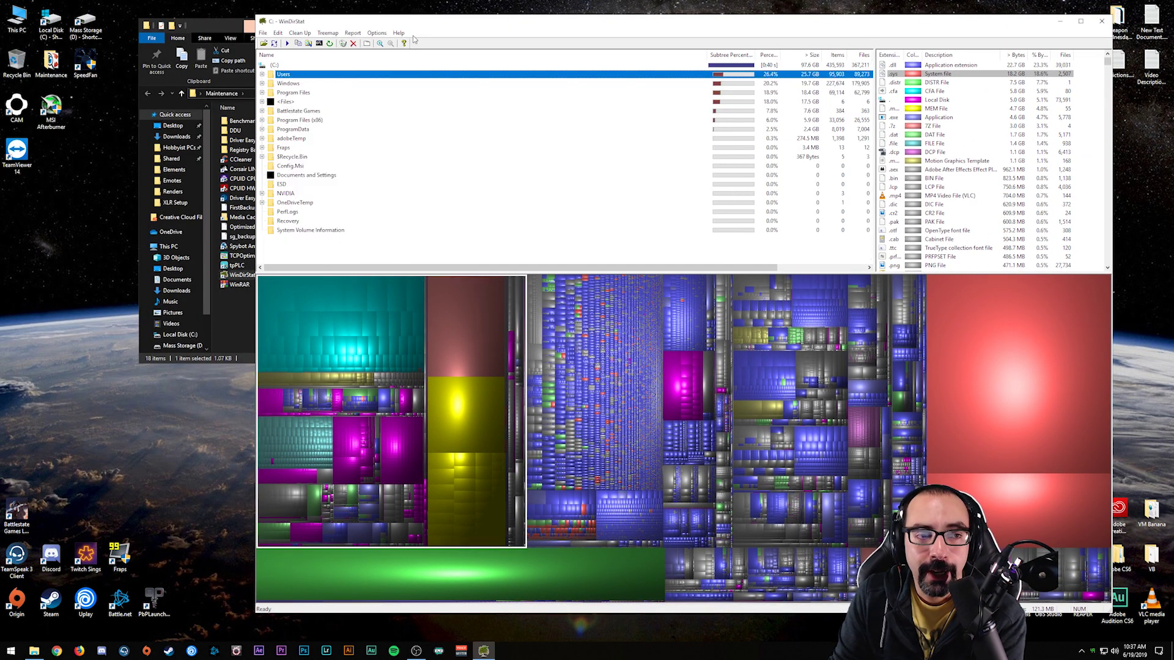
{"action": "left_click", "coordinate": [275, 44]}
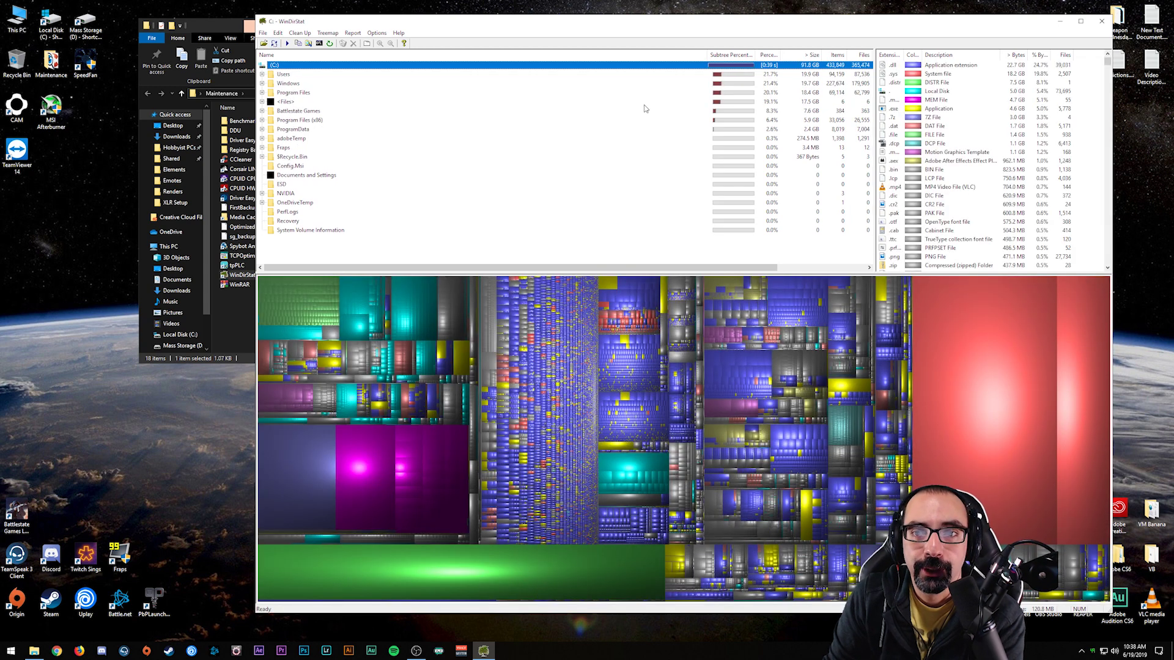
Expand Users, the profile folder and AppData, then highlight Roaming (2.5 GB) and Local (7.7 GB)
{"action": "left_click", "coordinate": [263, 74]}
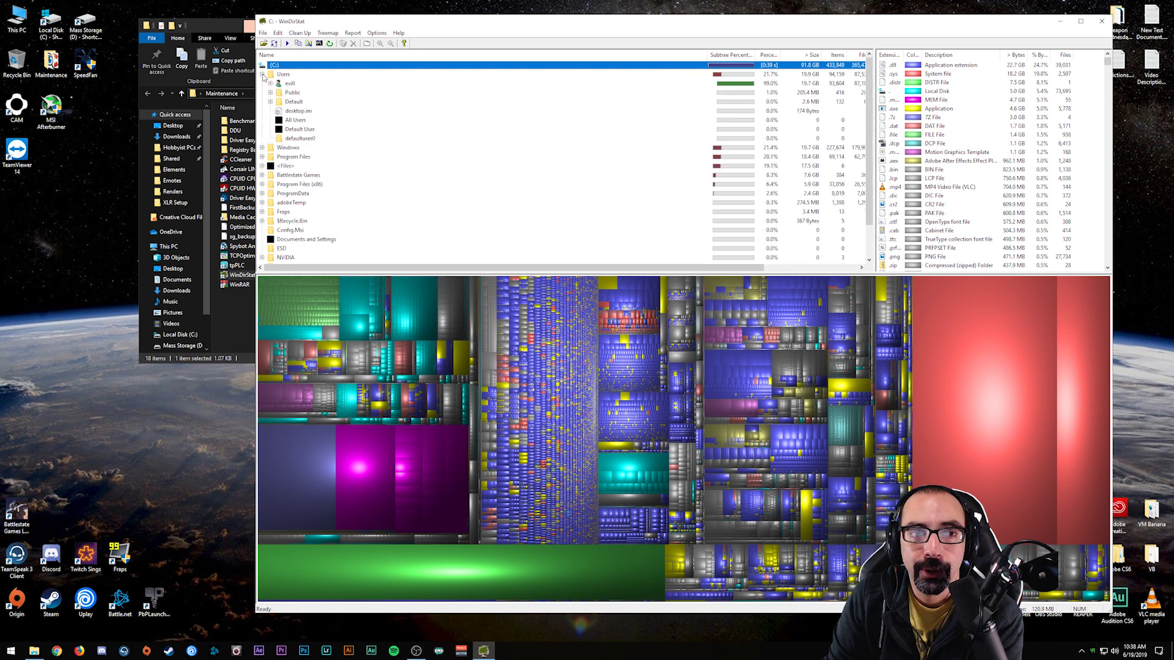
{"action": "left_click", "coordinate": [270, 84]}
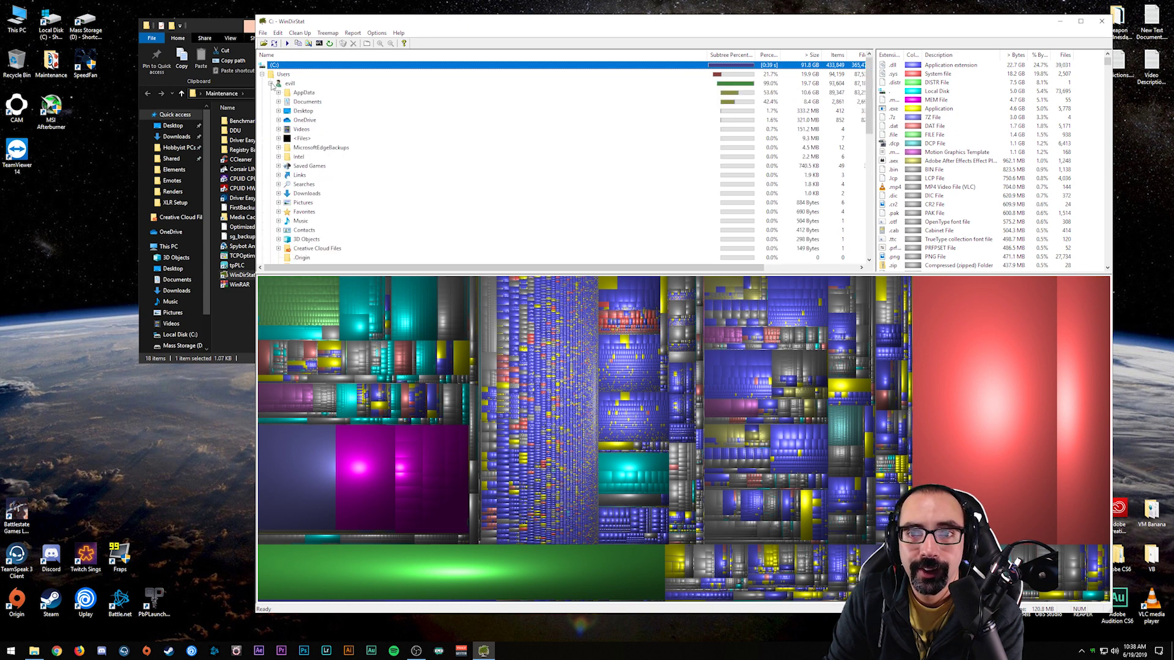
{"action": "left_click", "coordinate": [278, 92]}
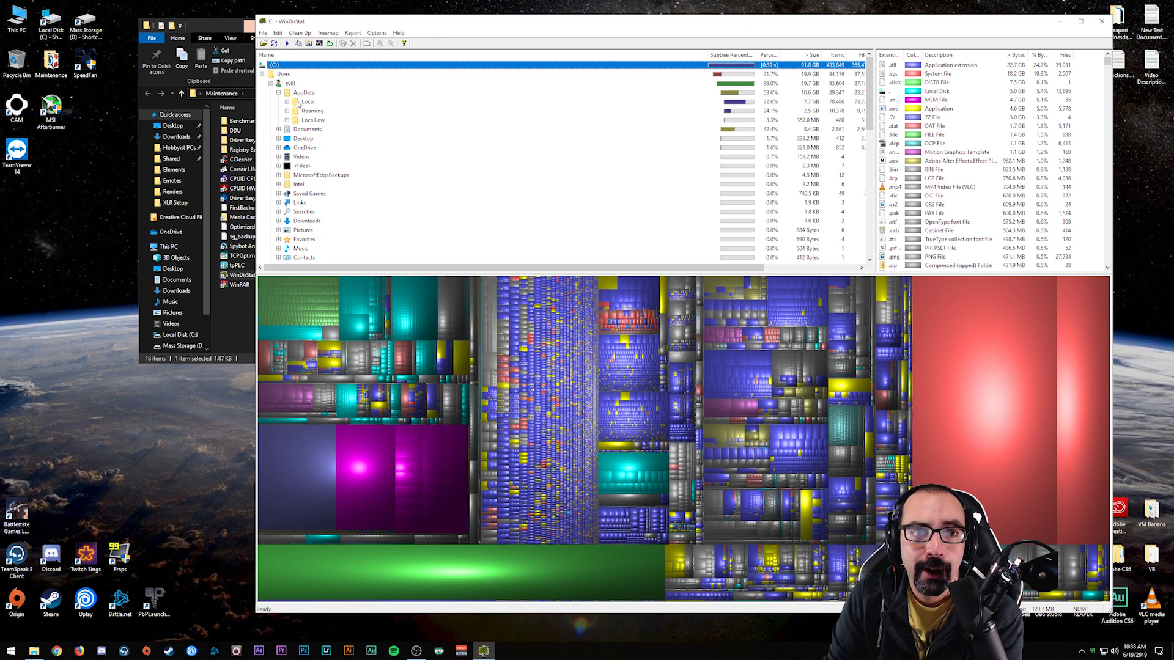
{"action": "left_click", "coordinate": [287, 102]}
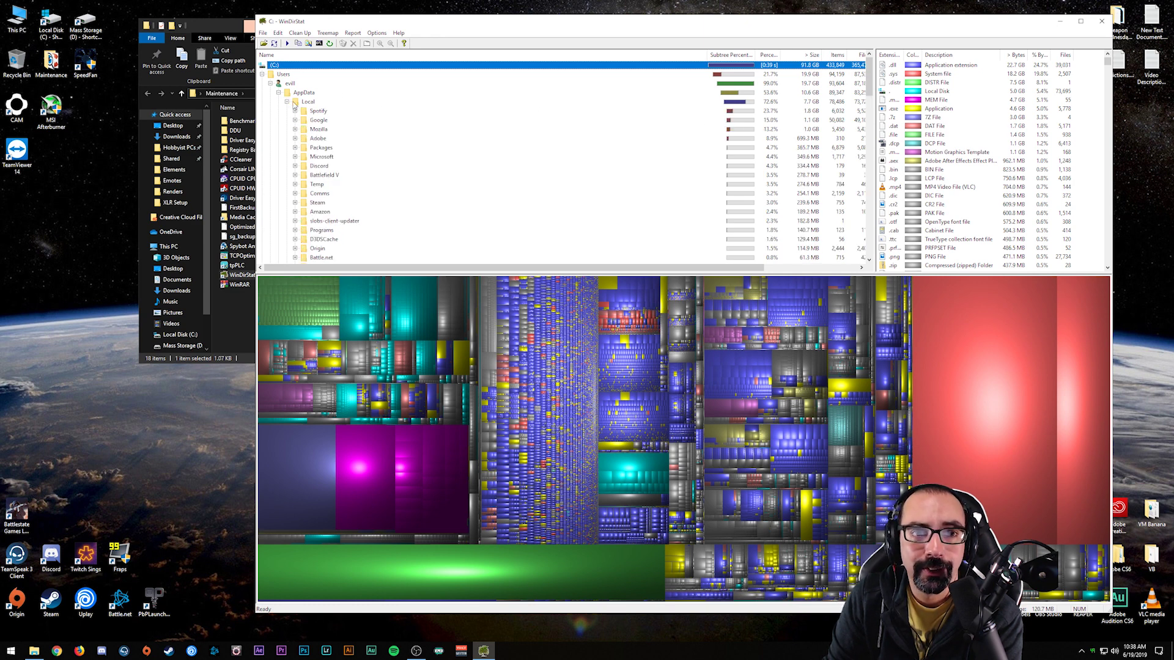
{"action": "left_click", "coordinate": [286, 102]}
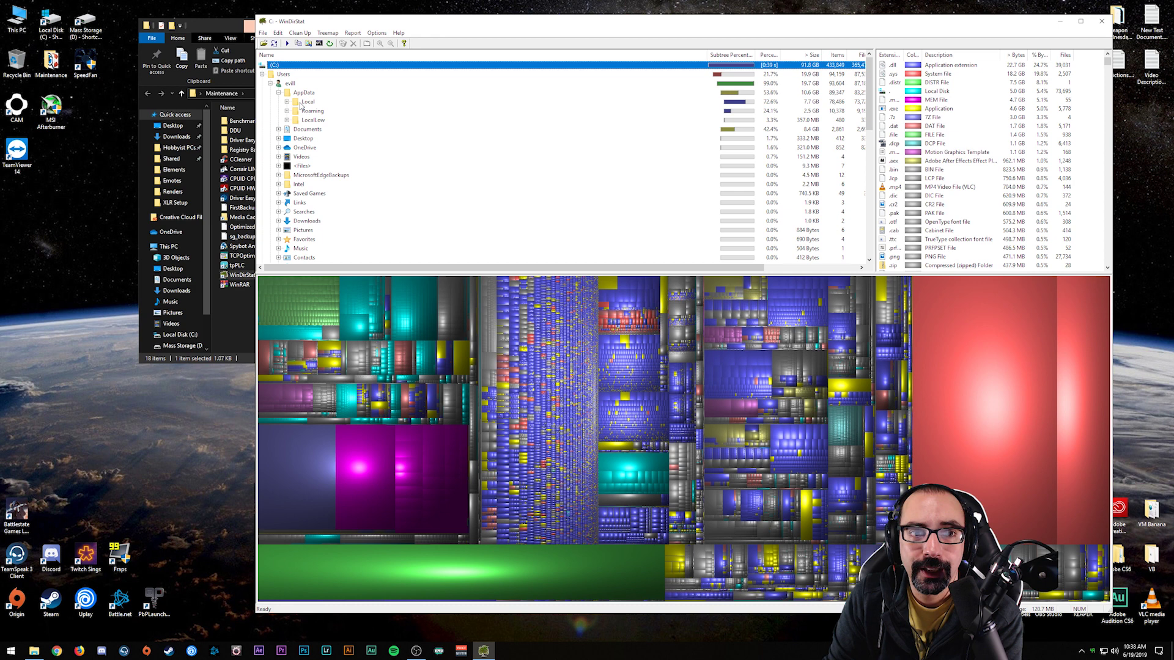
{"action": "left_click", "coordinate": [301, 112]}
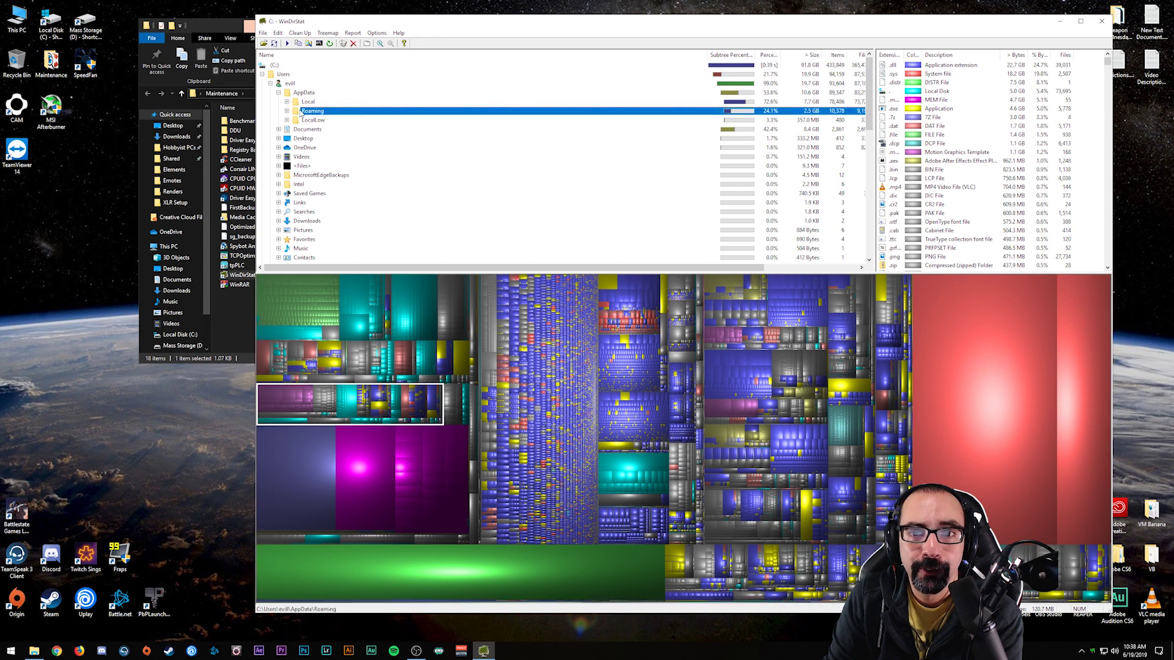
{"action": "left_click", "coordinate": [498, 101]}
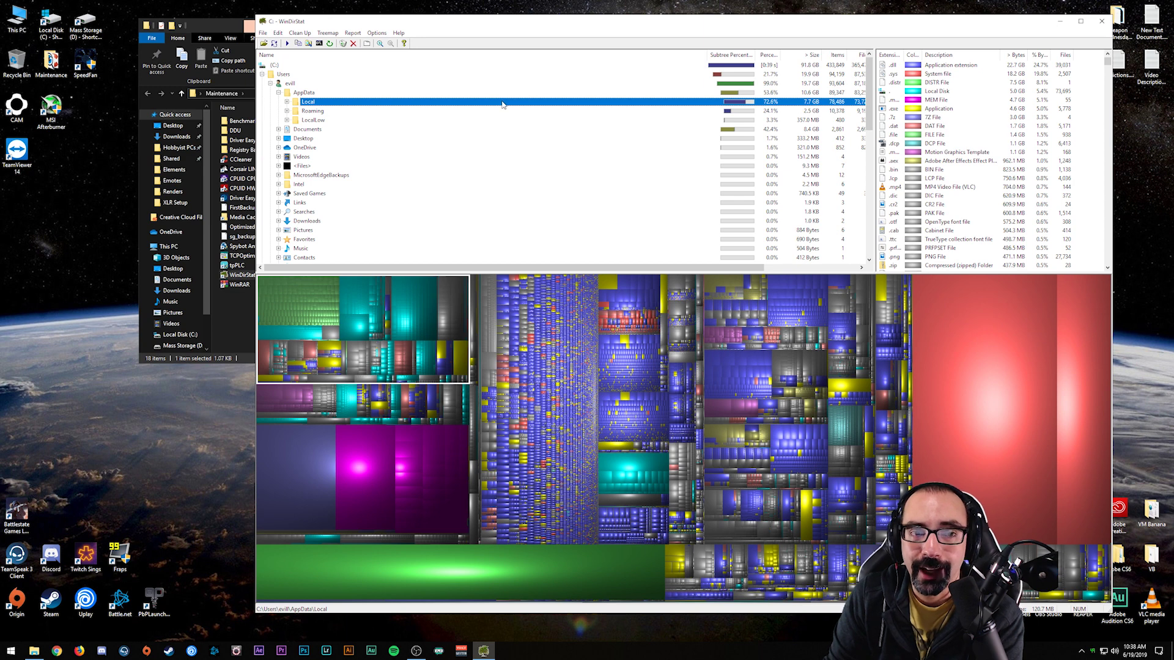